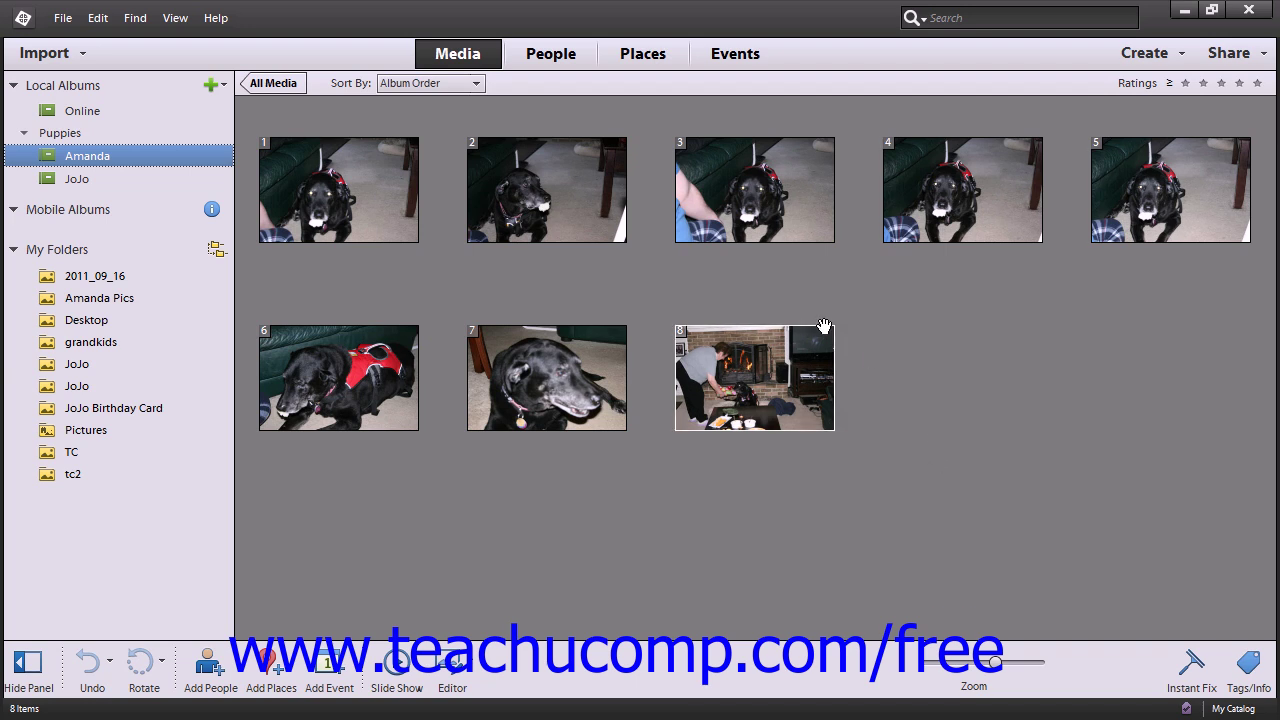
# Select all eight dog photos in the Amanda album and start a new slide show from them.
pyautogui.click(352, 207)
pyautogui.keyDown('shift'); pyautogui.click(733, 375); pyautogui.keyUp('shift')
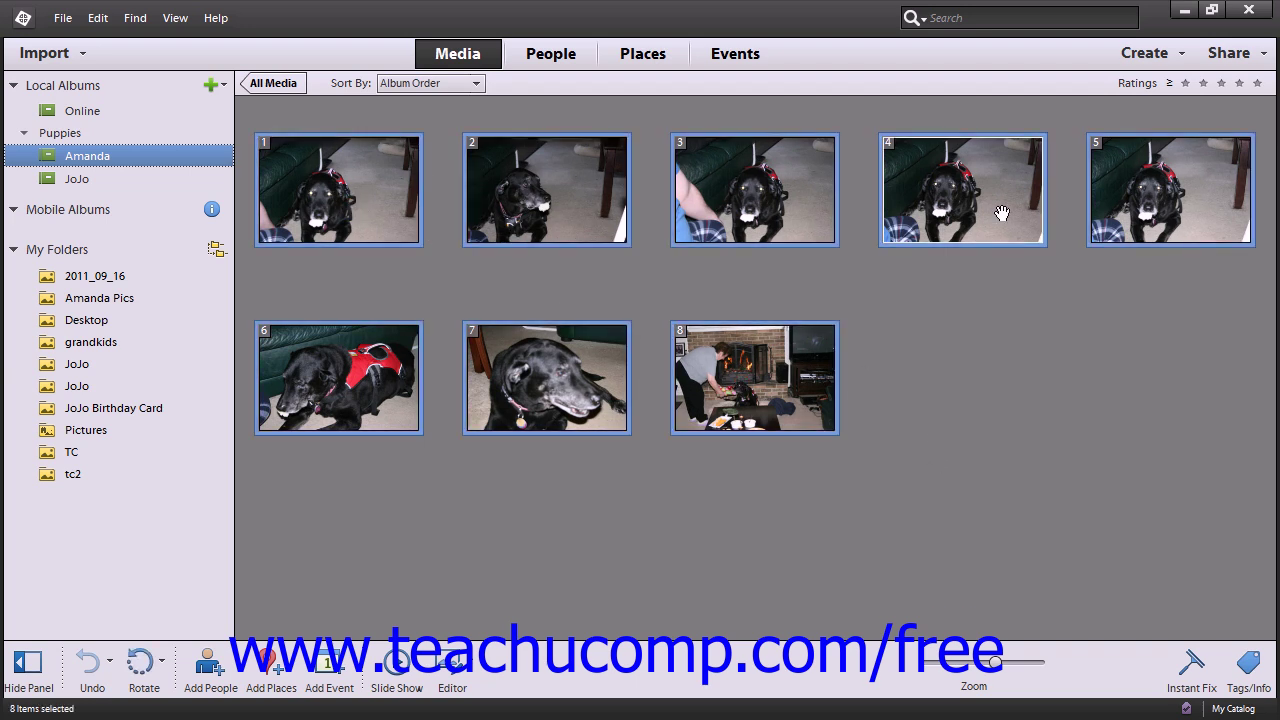
pyautogui.click(1141, 60)
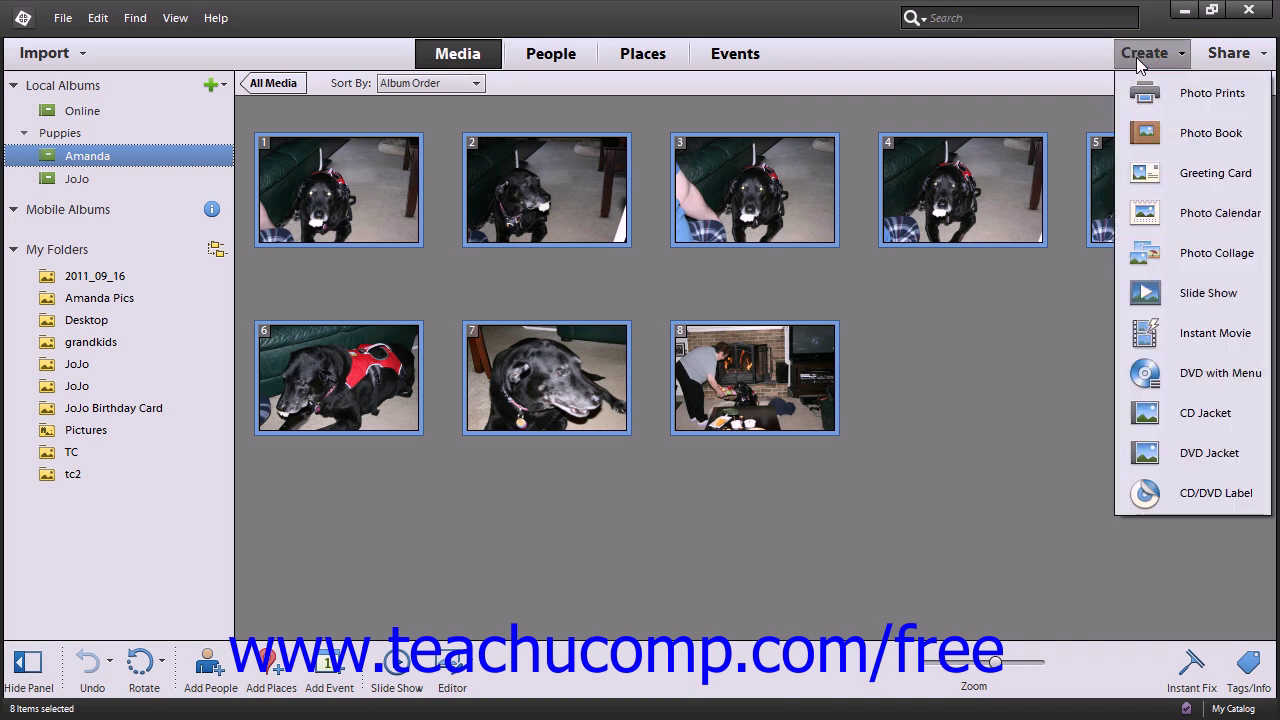
pyautogui.click(1197, 295)
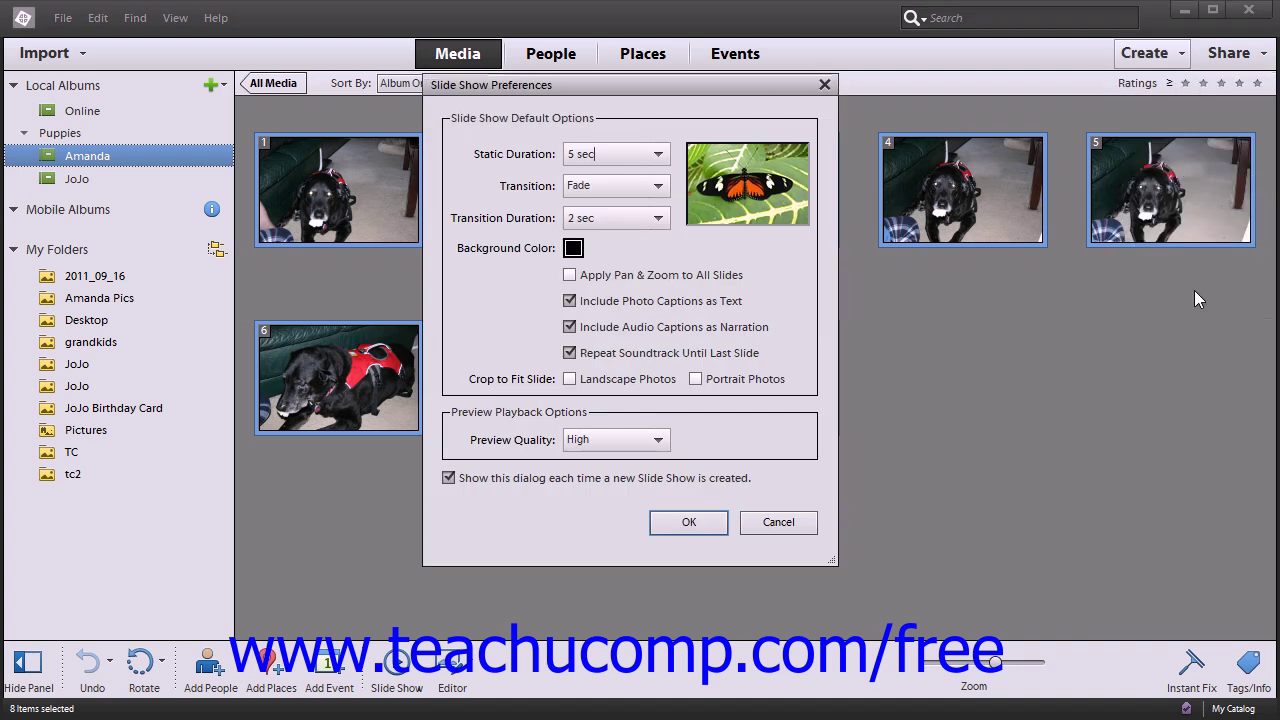
# Accept the default Slide Show Preferences to get eight 5-sec slides in the editor.
pyautogui.click(618, 90)
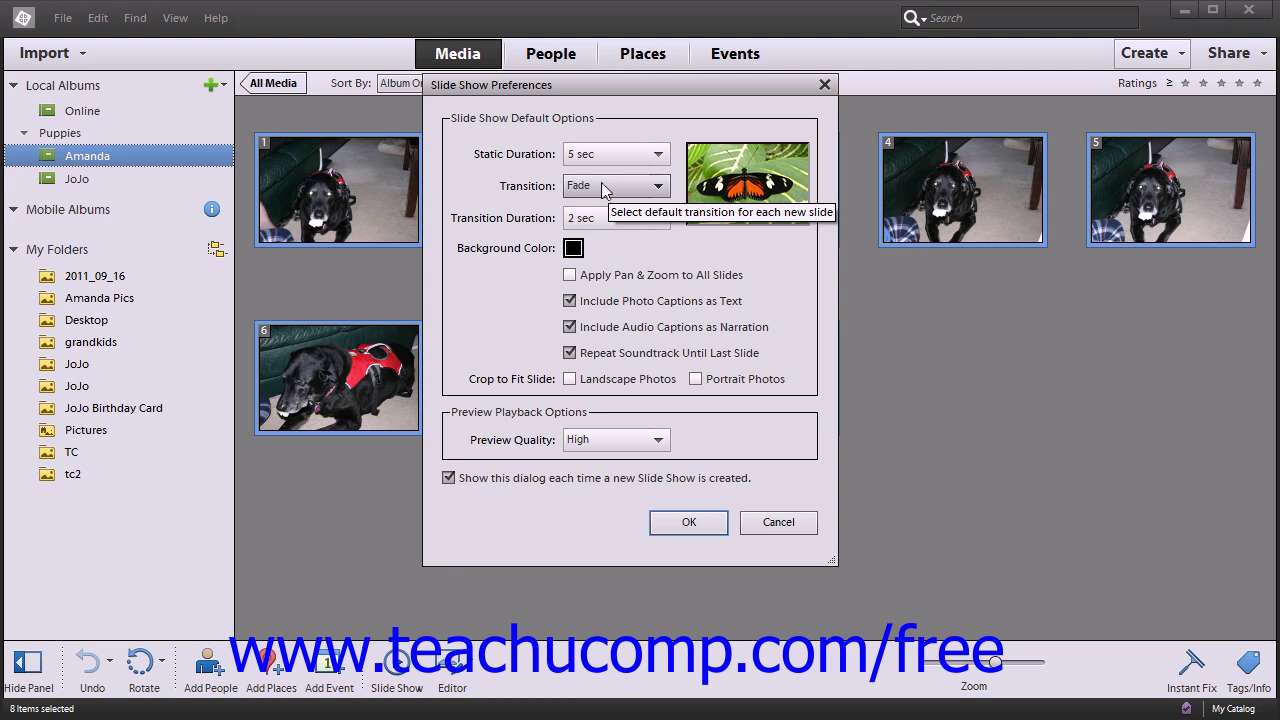
pyautogui.click(680, 522)
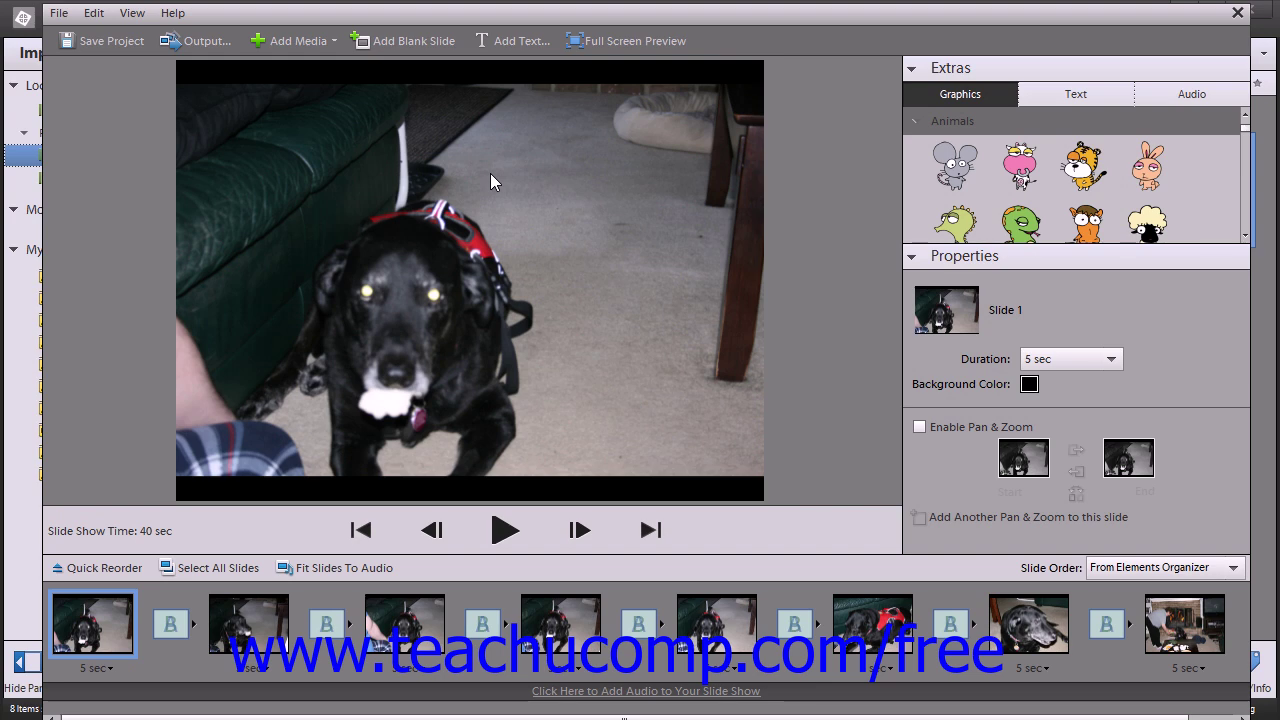
pyautogui.click(504, 531)
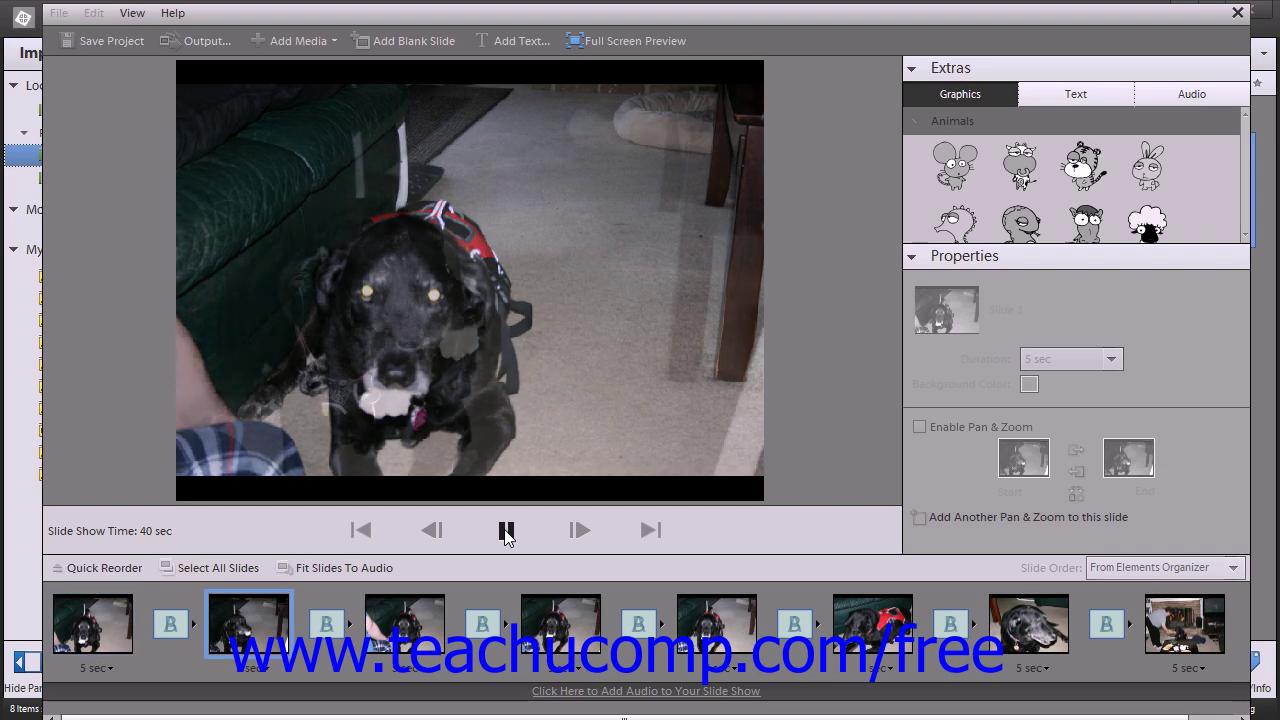
pyautogui.click(505, 531)
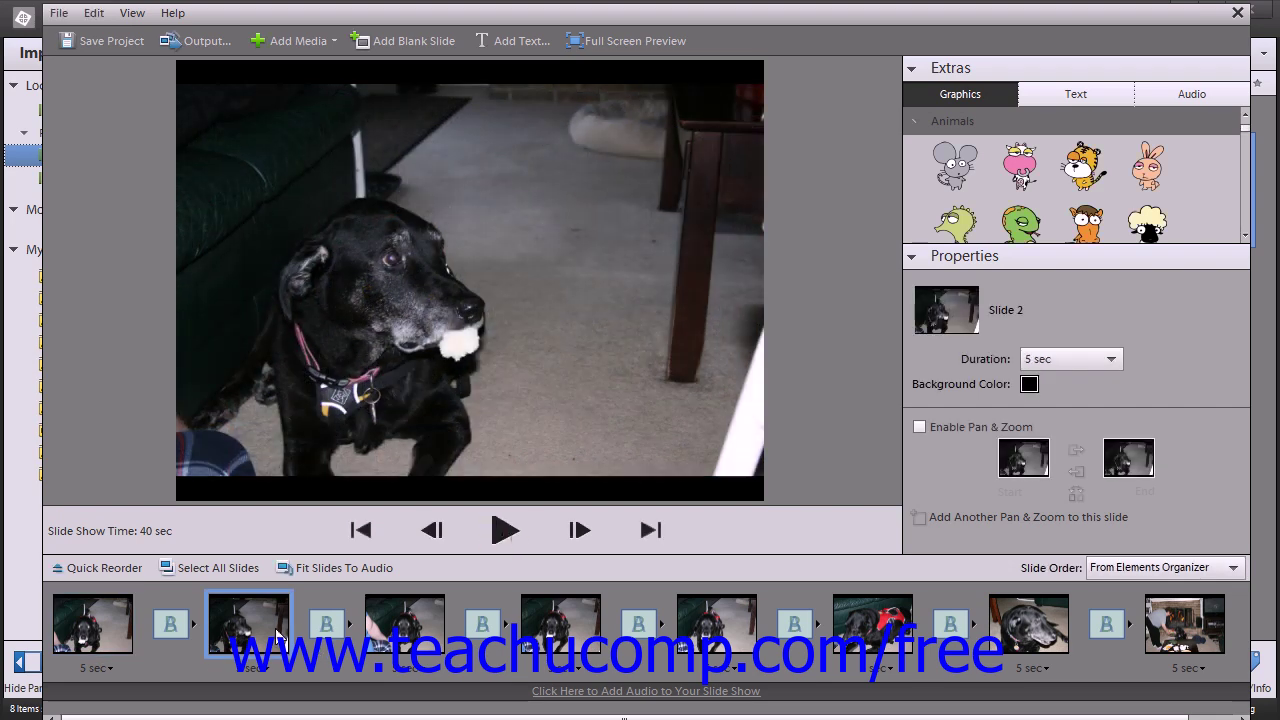
pyautogui.click(388, 626)
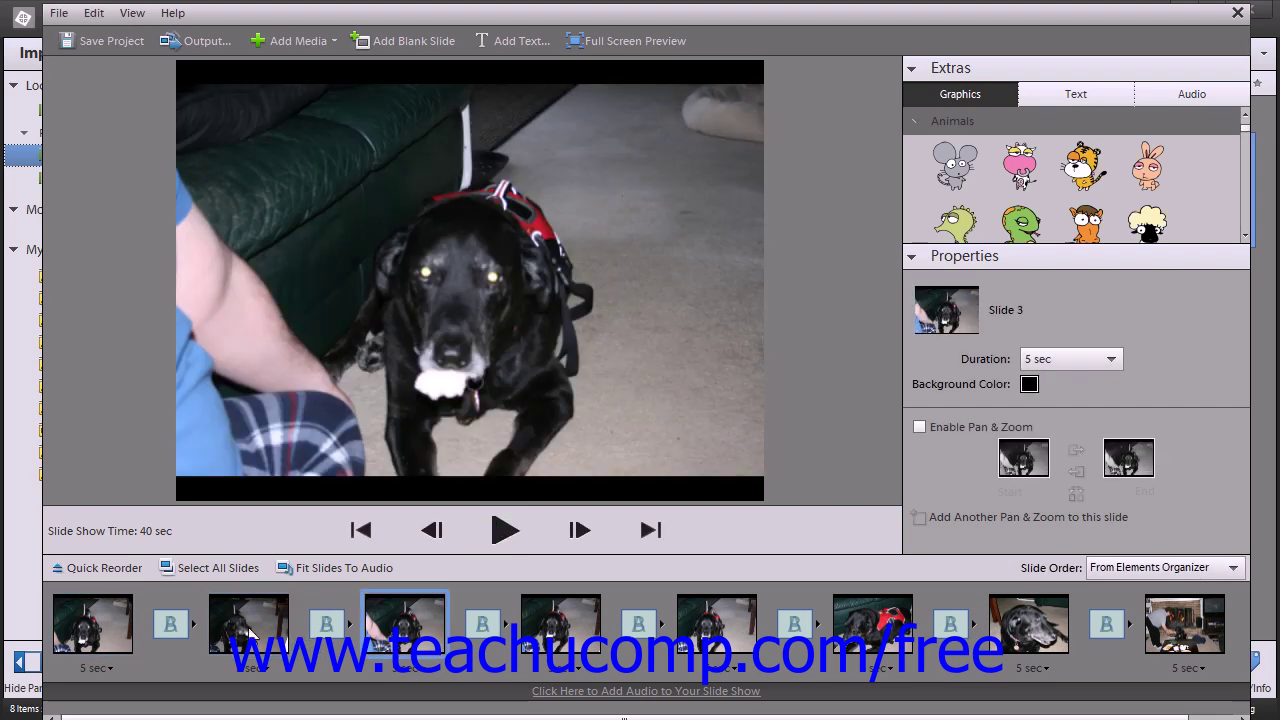
pyautogui.click(250, 634)
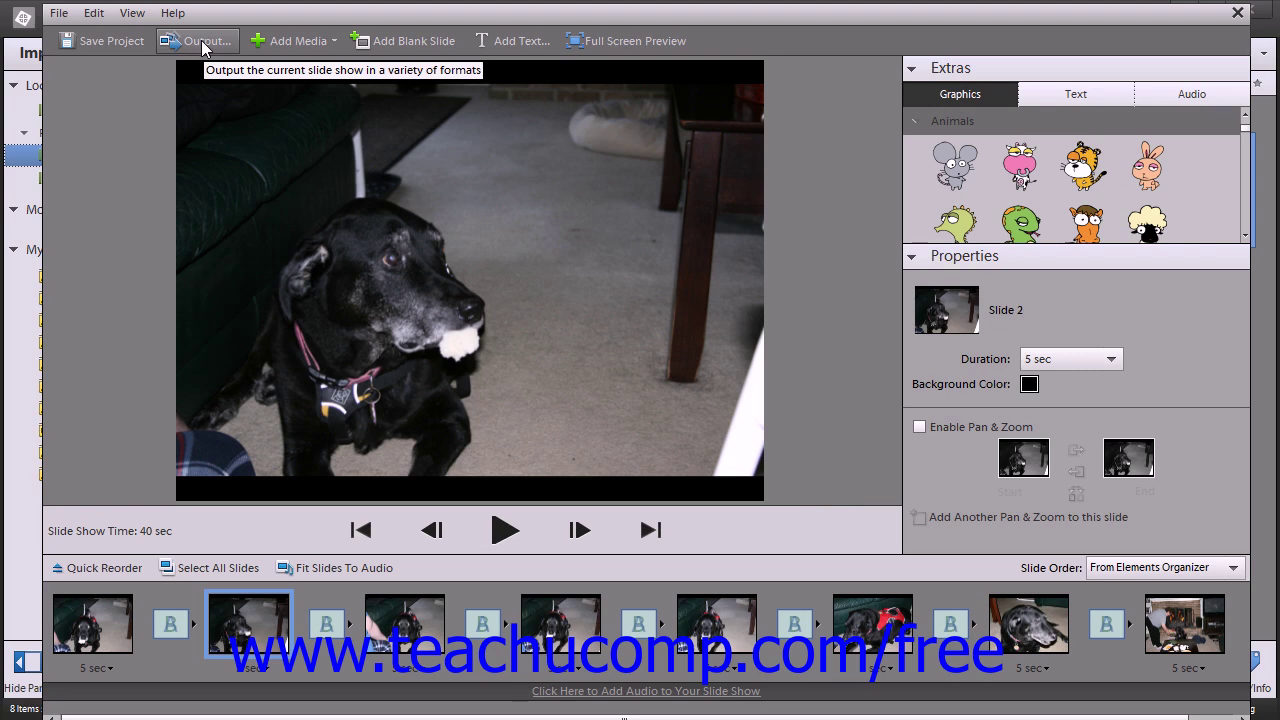
pyautogui.click(295, 44)
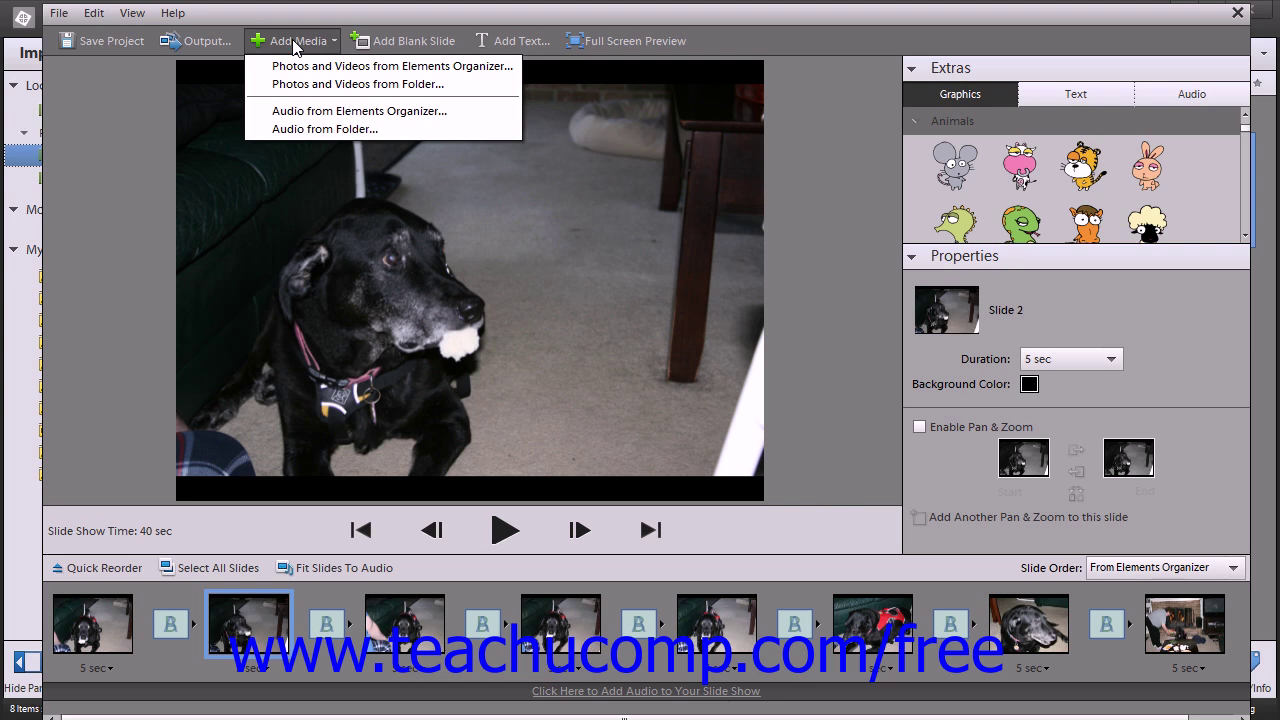
pyautogui.click(295, 44)
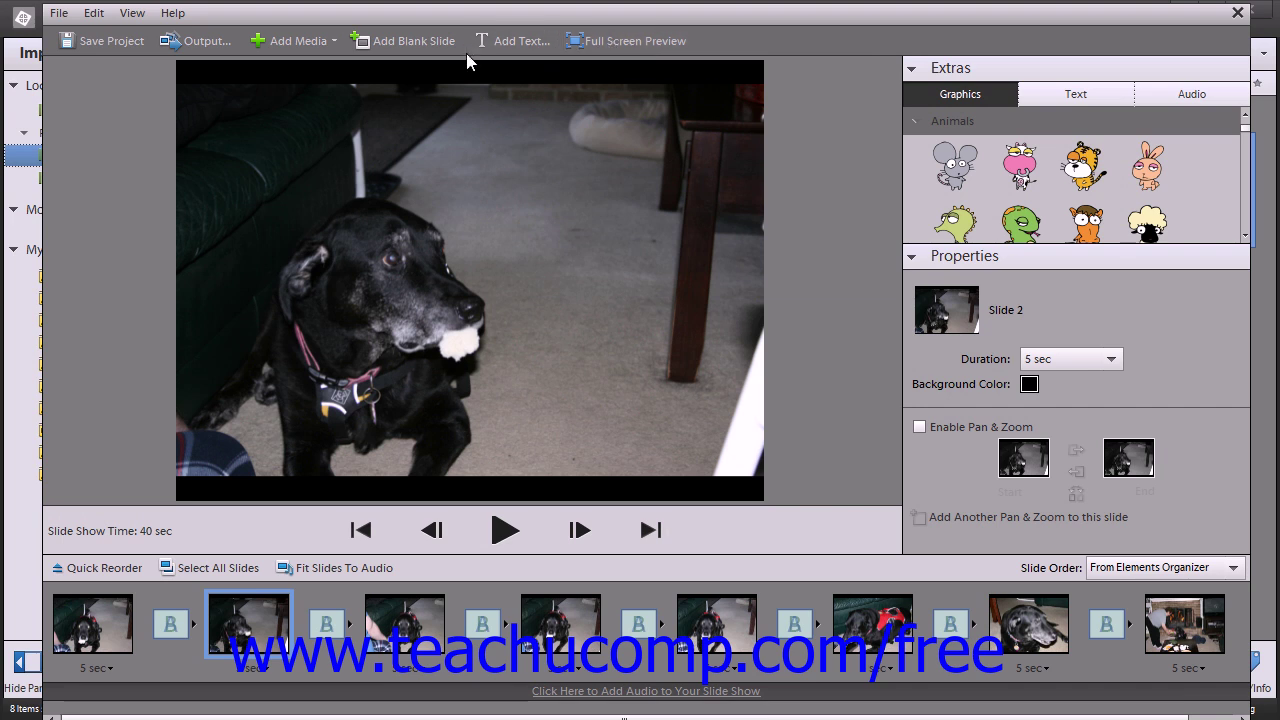
pyautogui.click(300, 45)
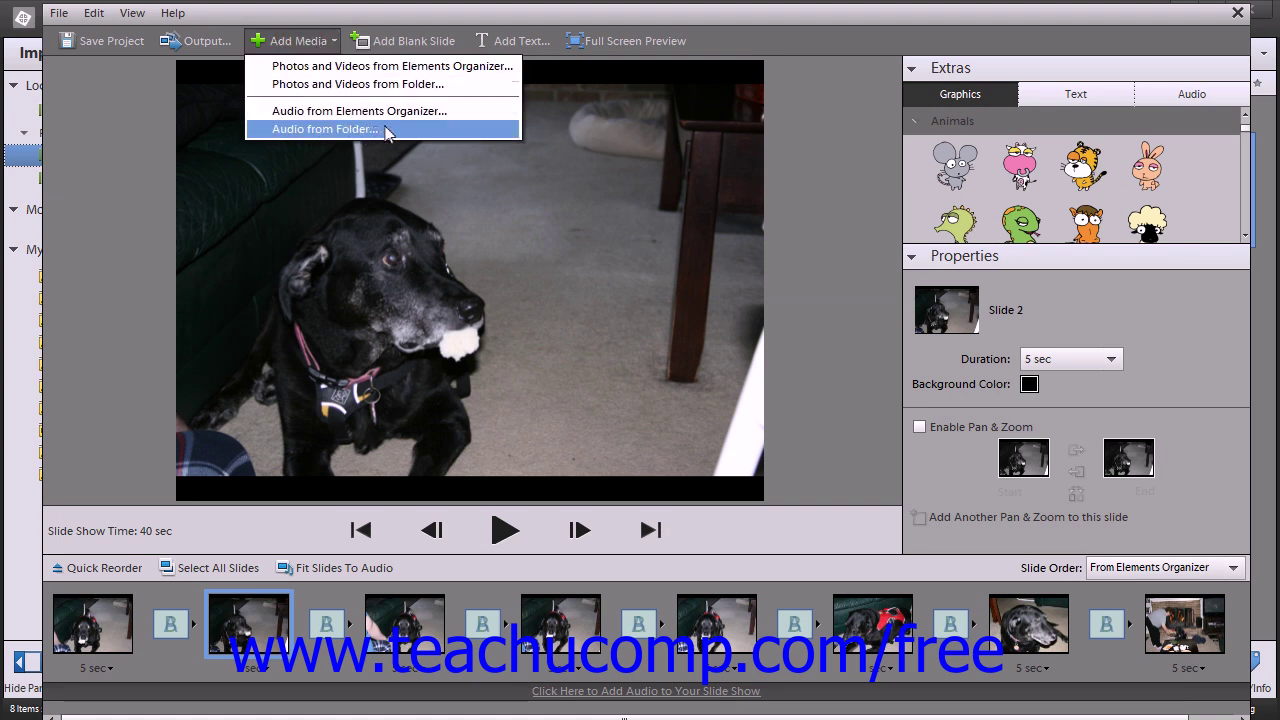
pyautogui.click(388, 131)
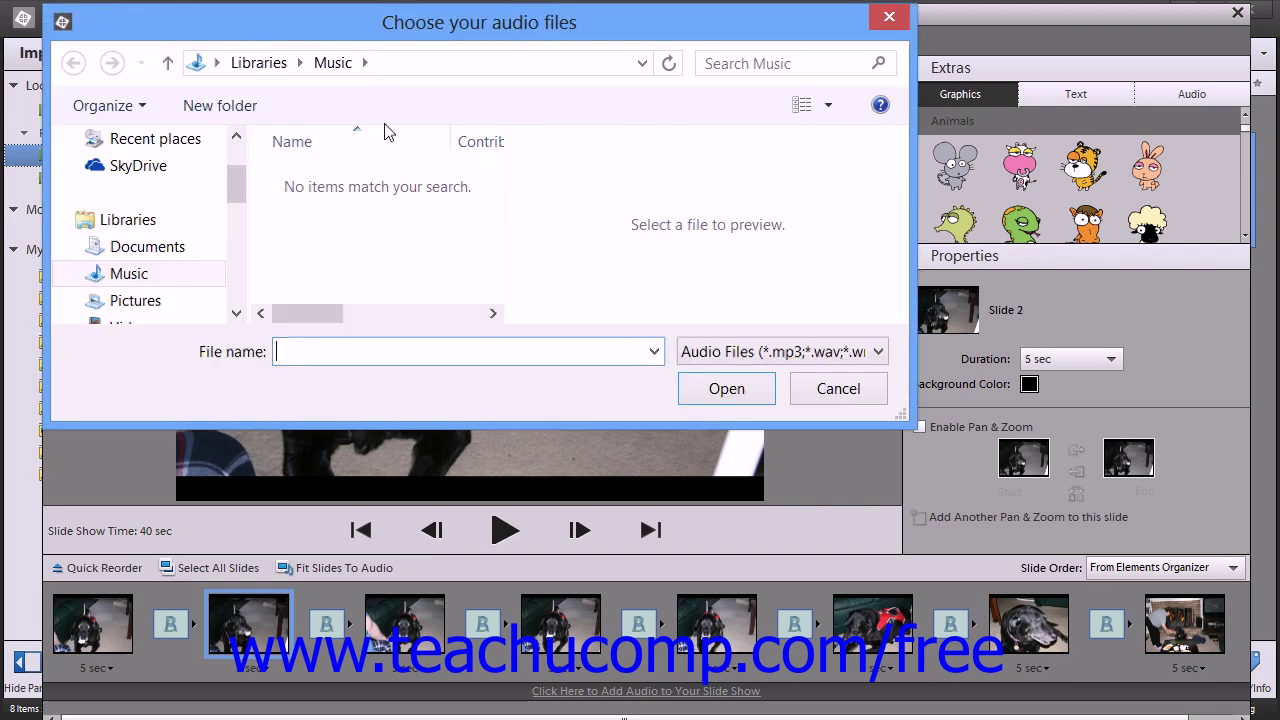
pyautogui.click(388, 243)
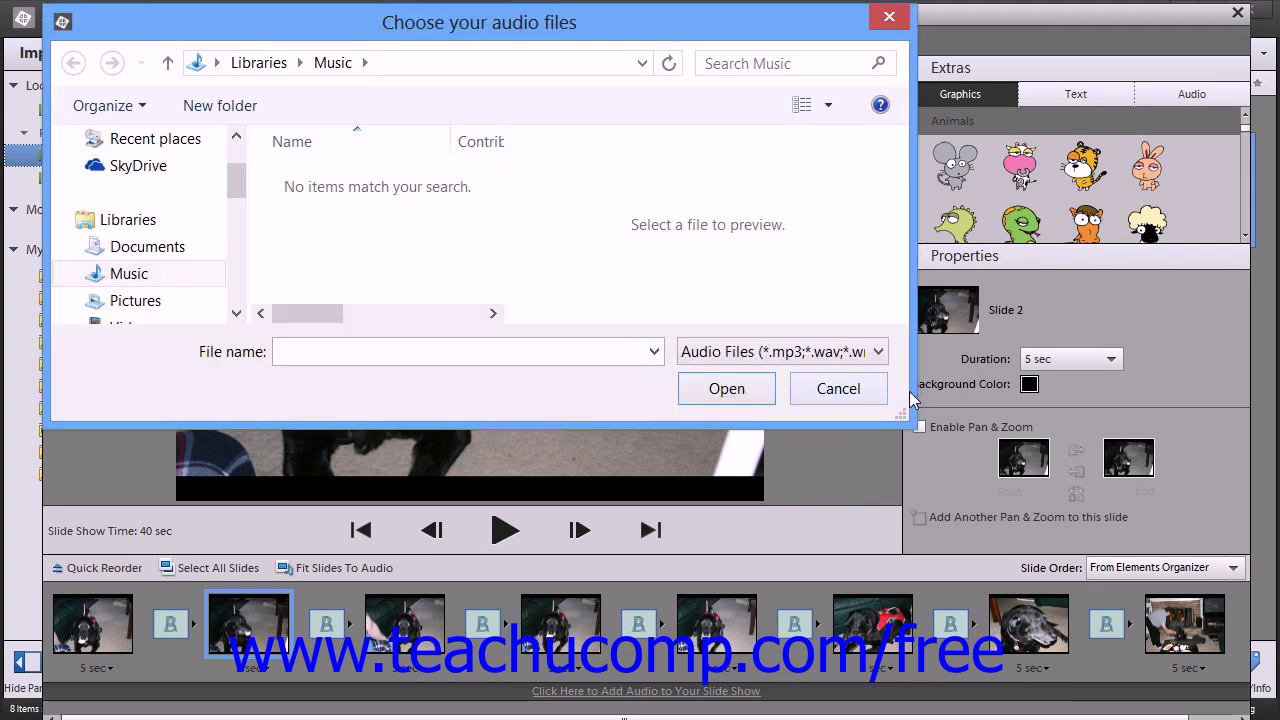
pyautogui.click(838, 389)
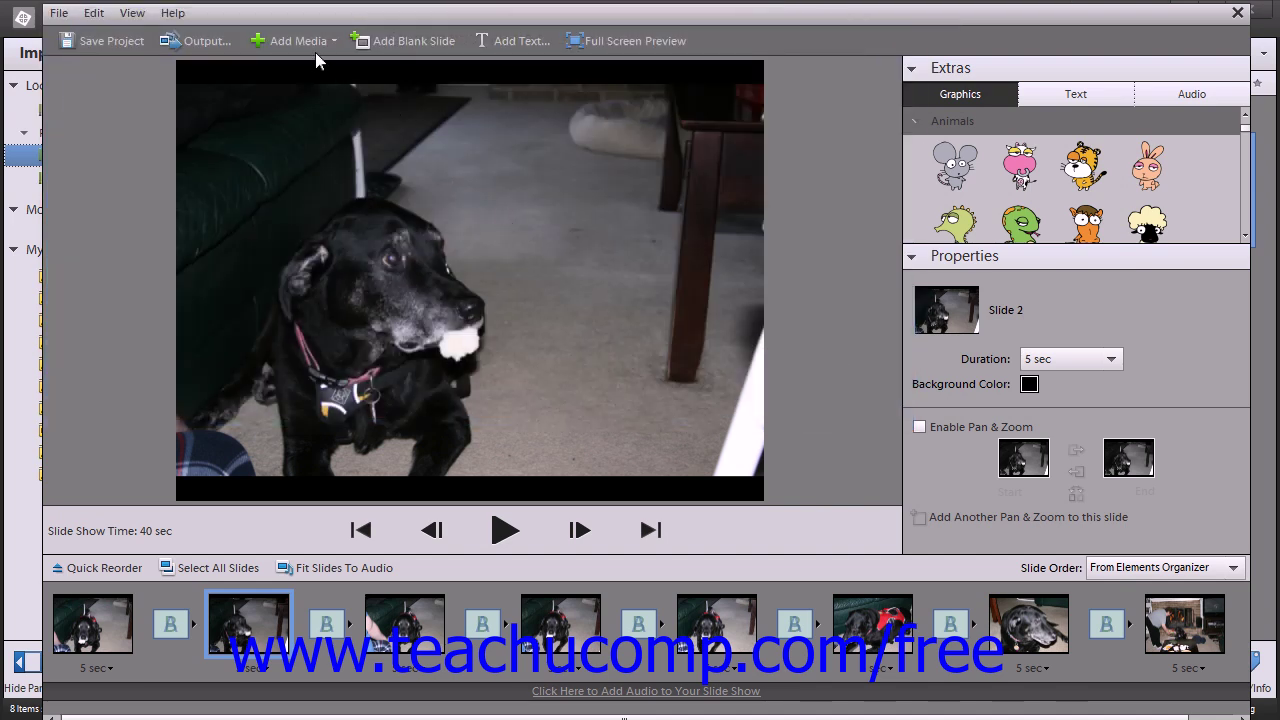
pyautogui.click(412, 41)
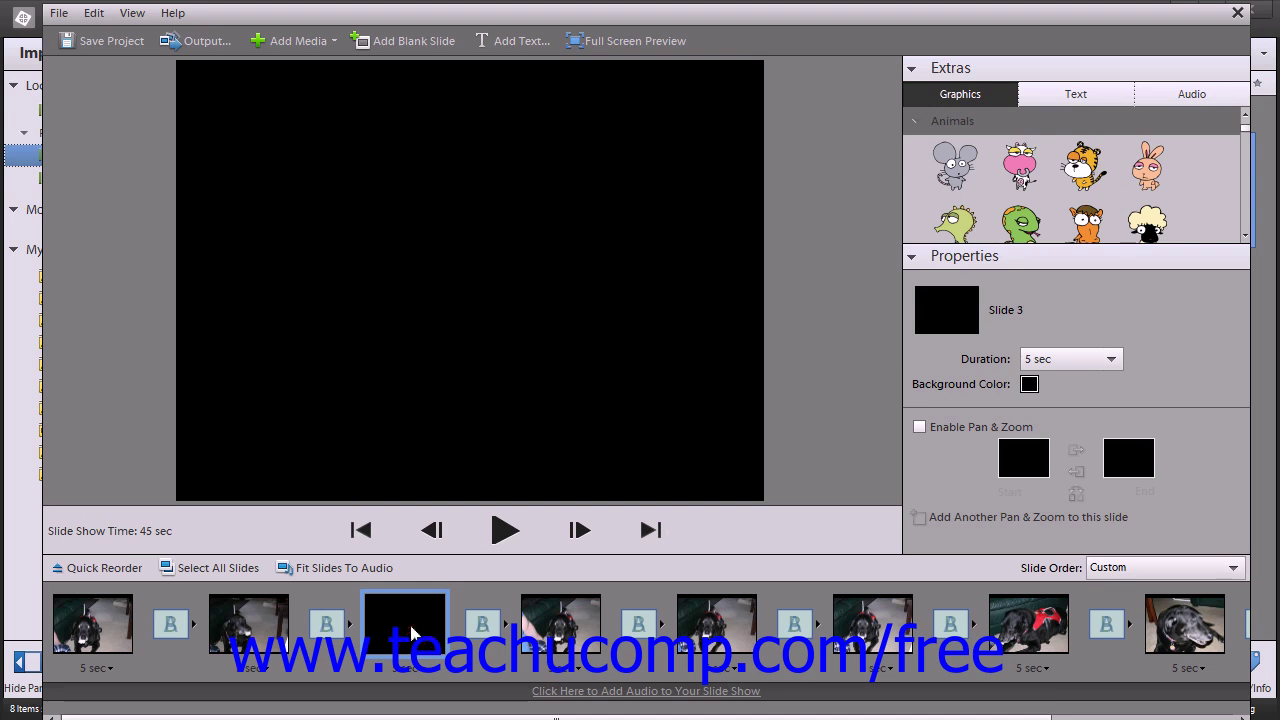
pyautogui.click(93, 14)
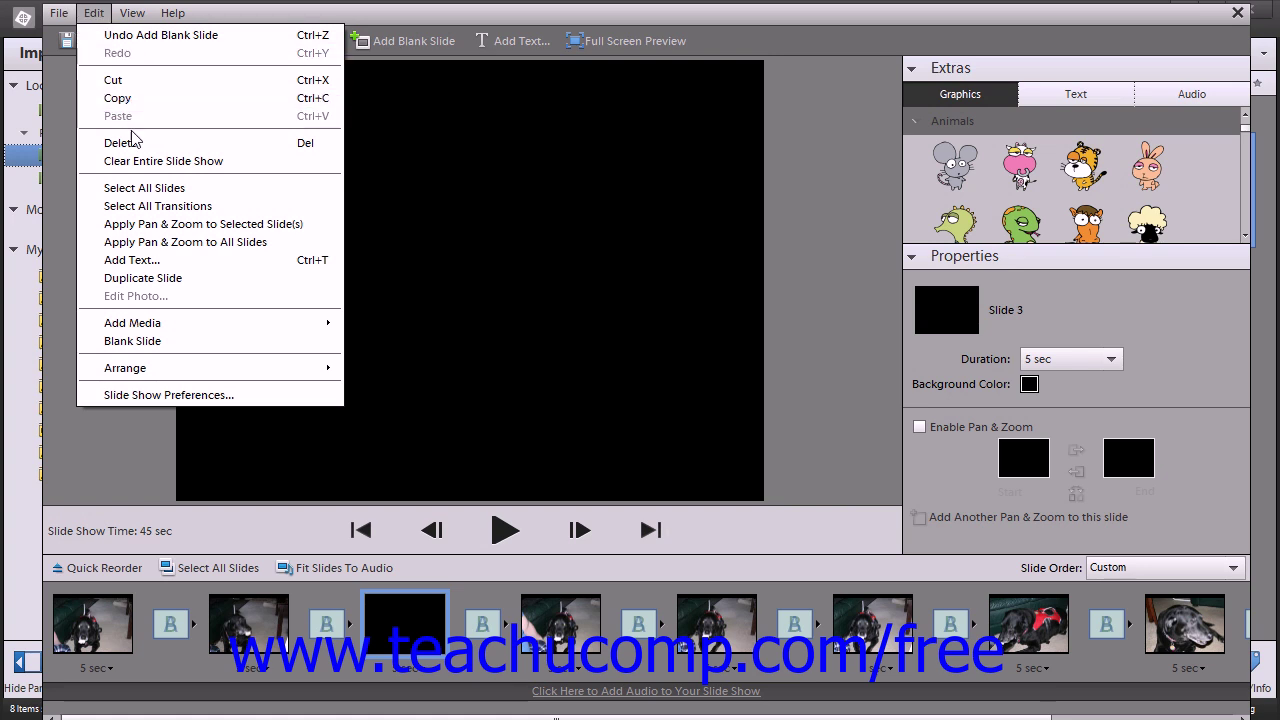
pyautogui.click(94, 14)
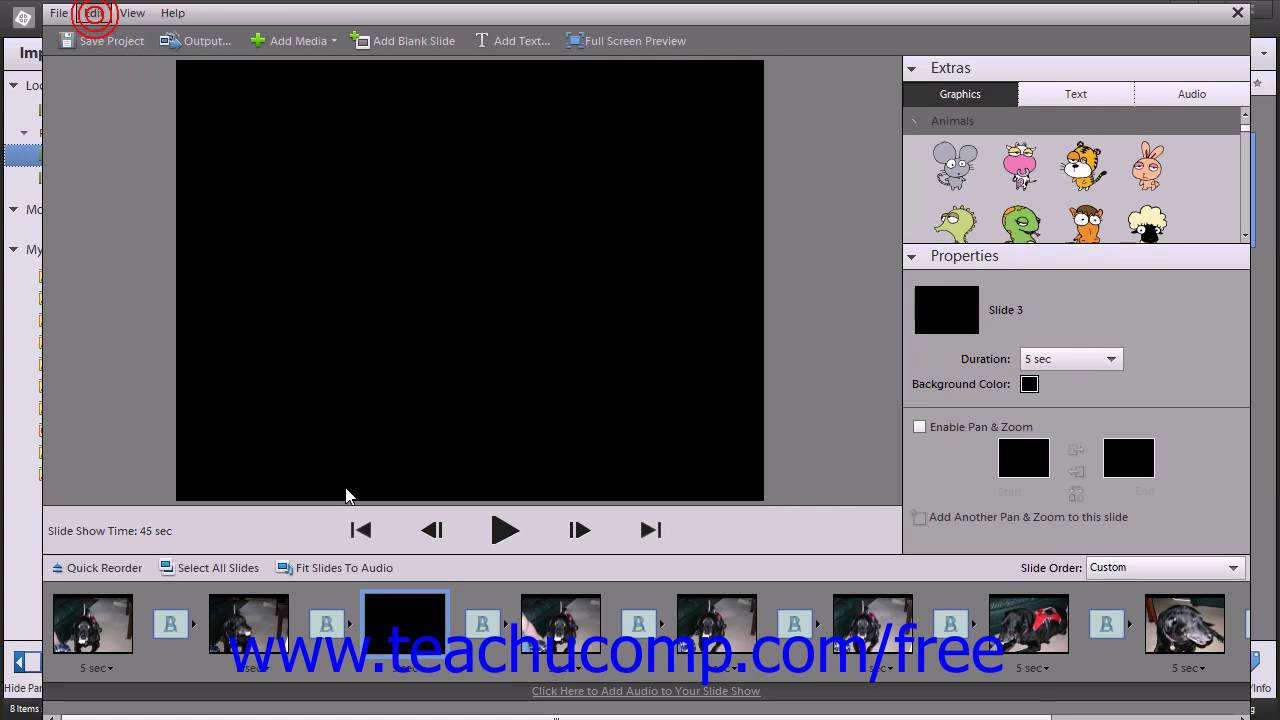
pyautogui.rightClick(400, 645)
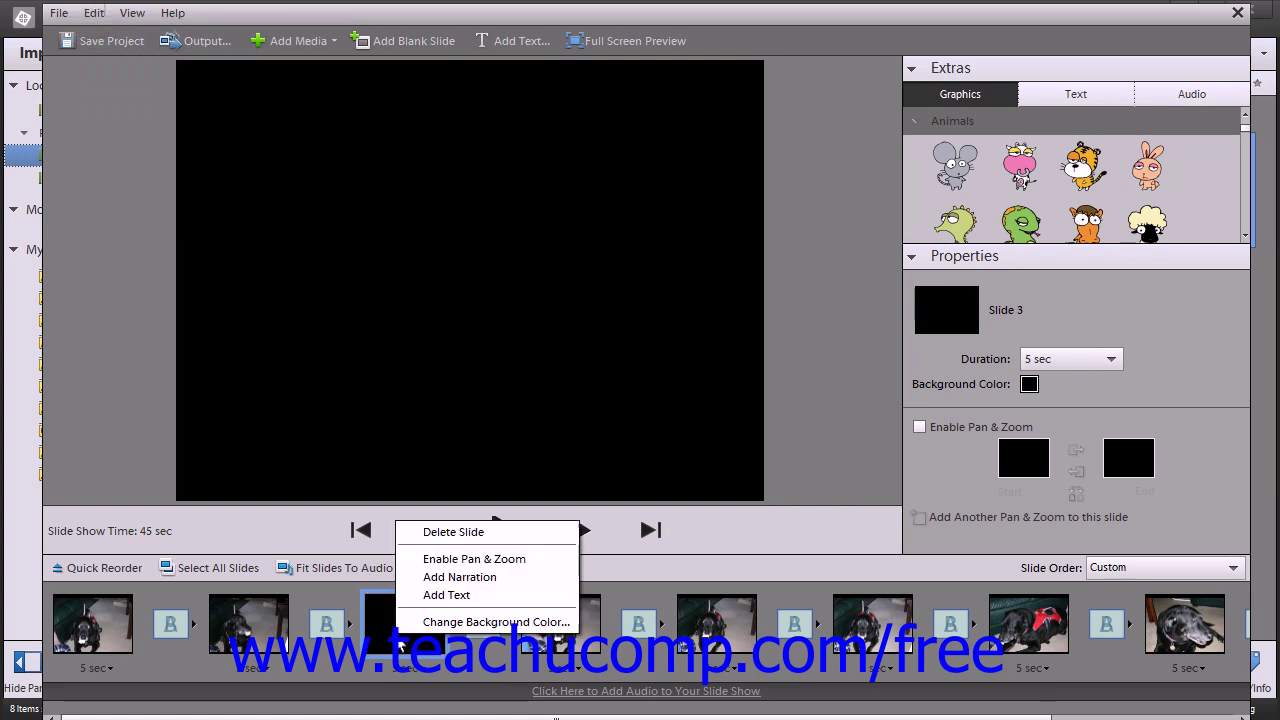
pyautogui.click(449, 535)
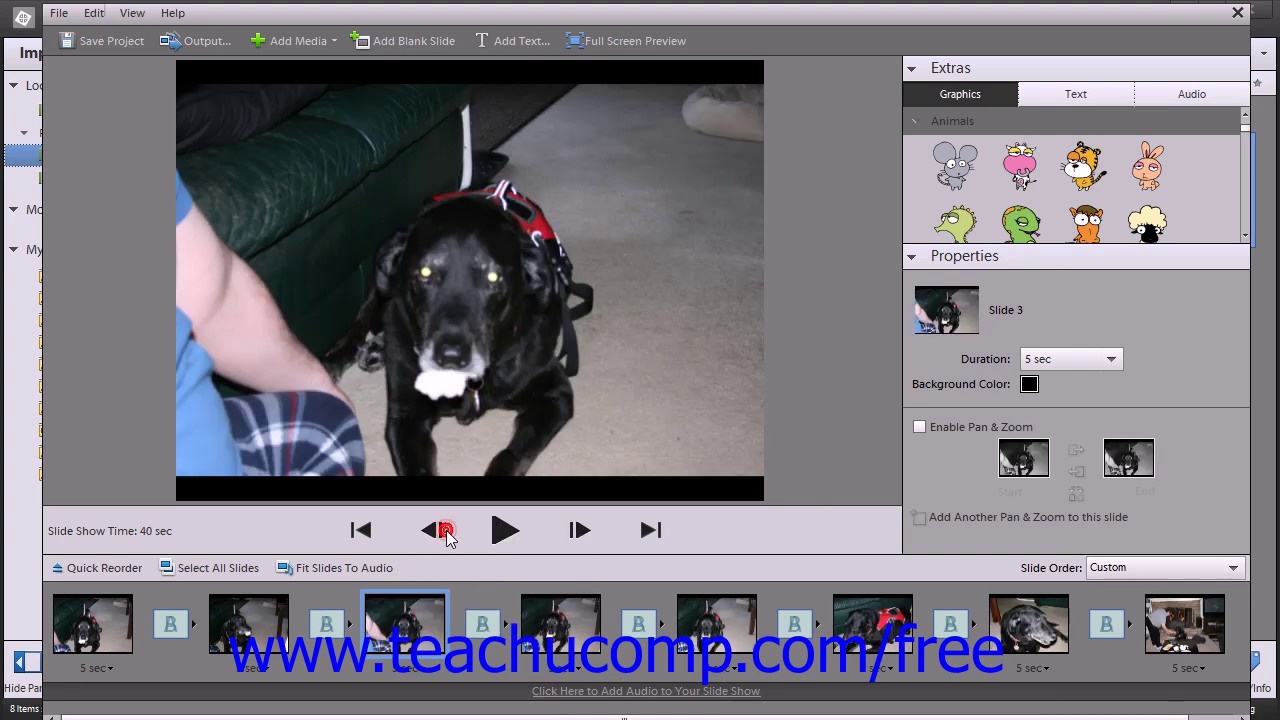
pyautogui.click(263, 627)
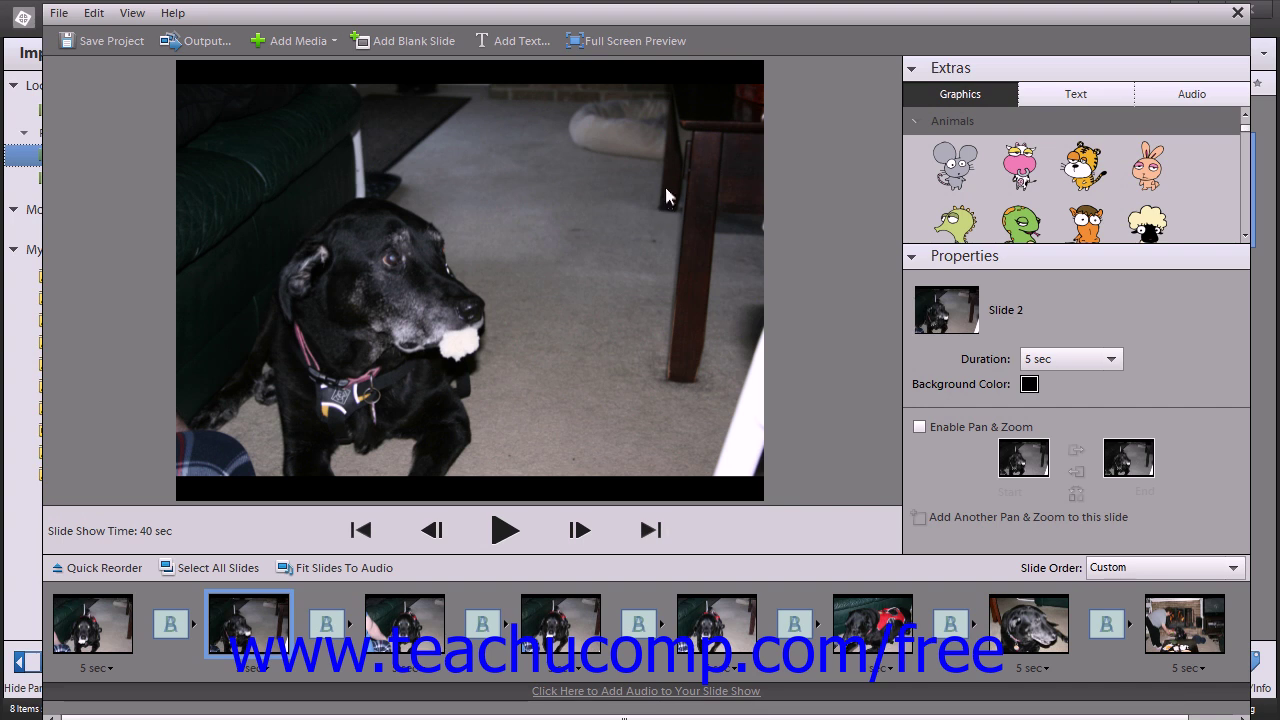
# Add a plain placeholder text caption to slide 2, then undo it.
pyautogui.click(517, 44)
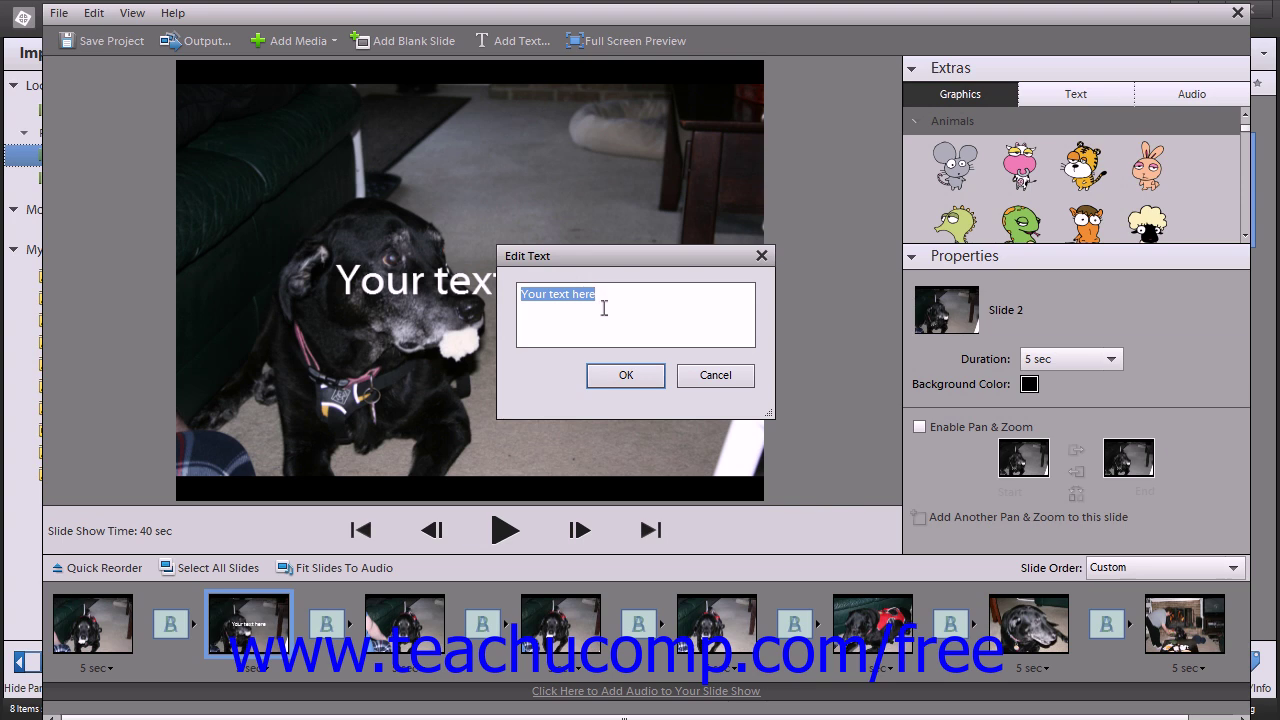
pyautogui.click(640, 384)
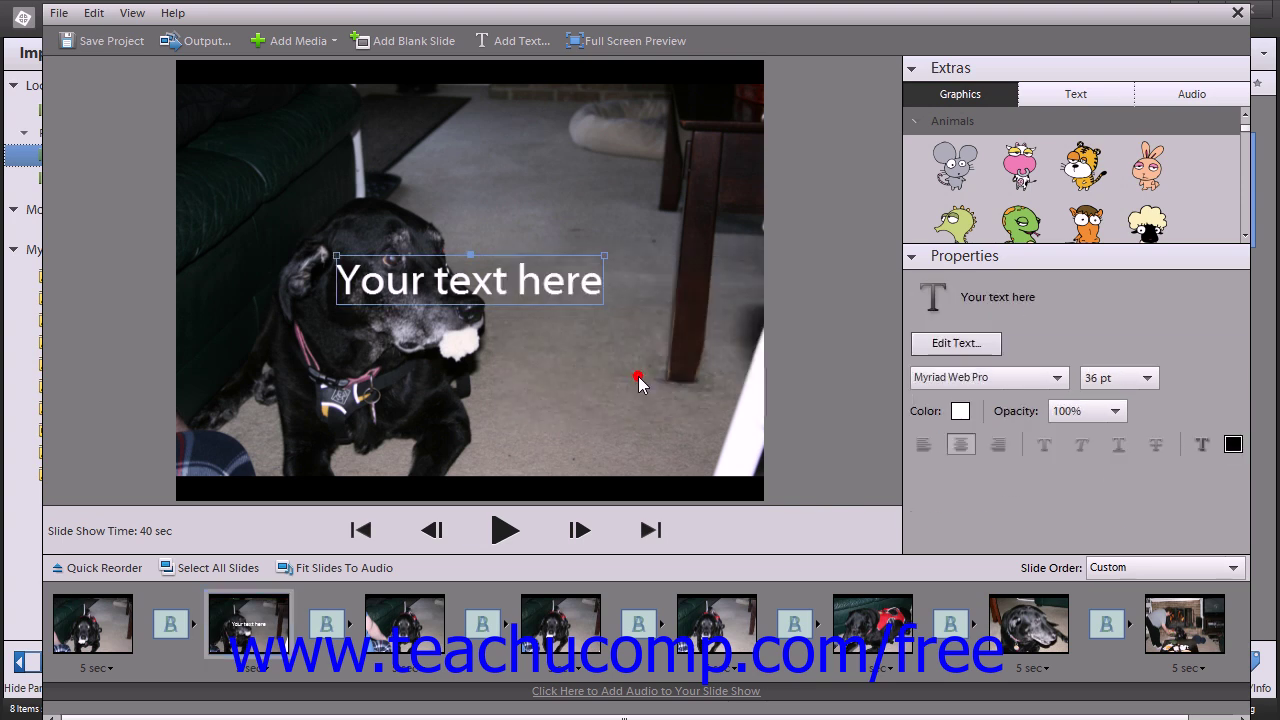
pyautogui.click(93, 12)
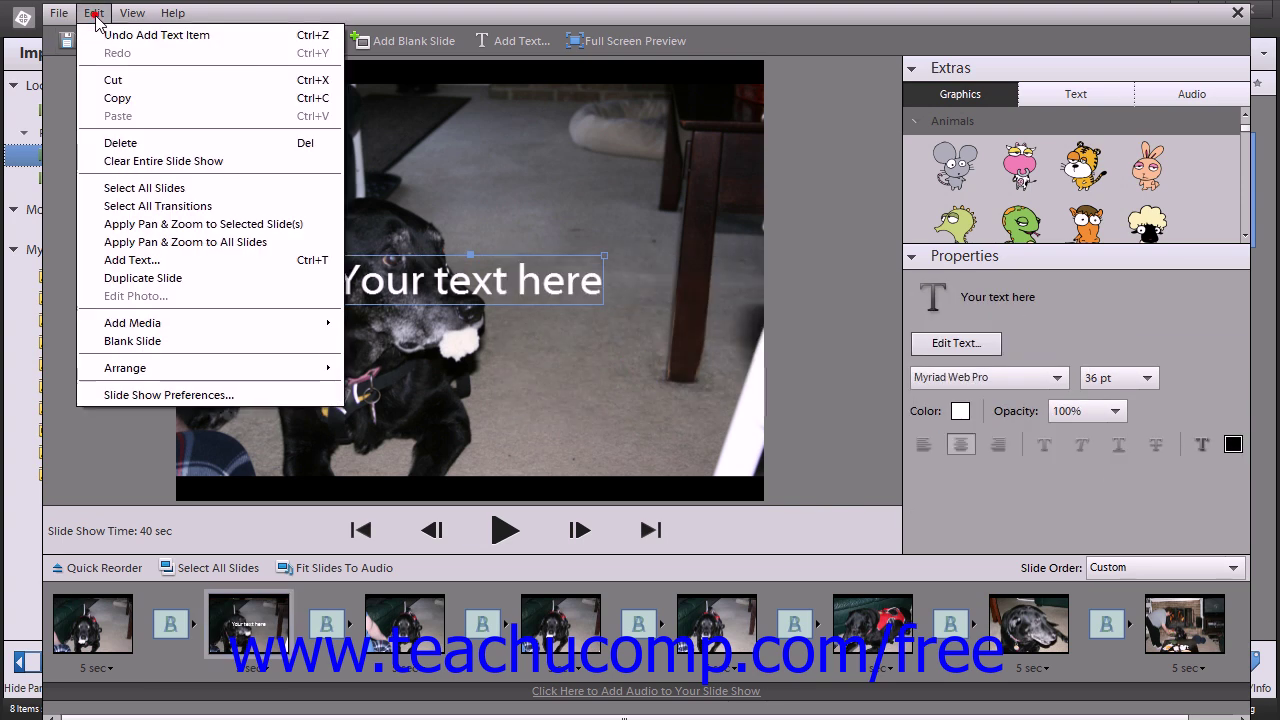
pyautogui.click(150, 34)
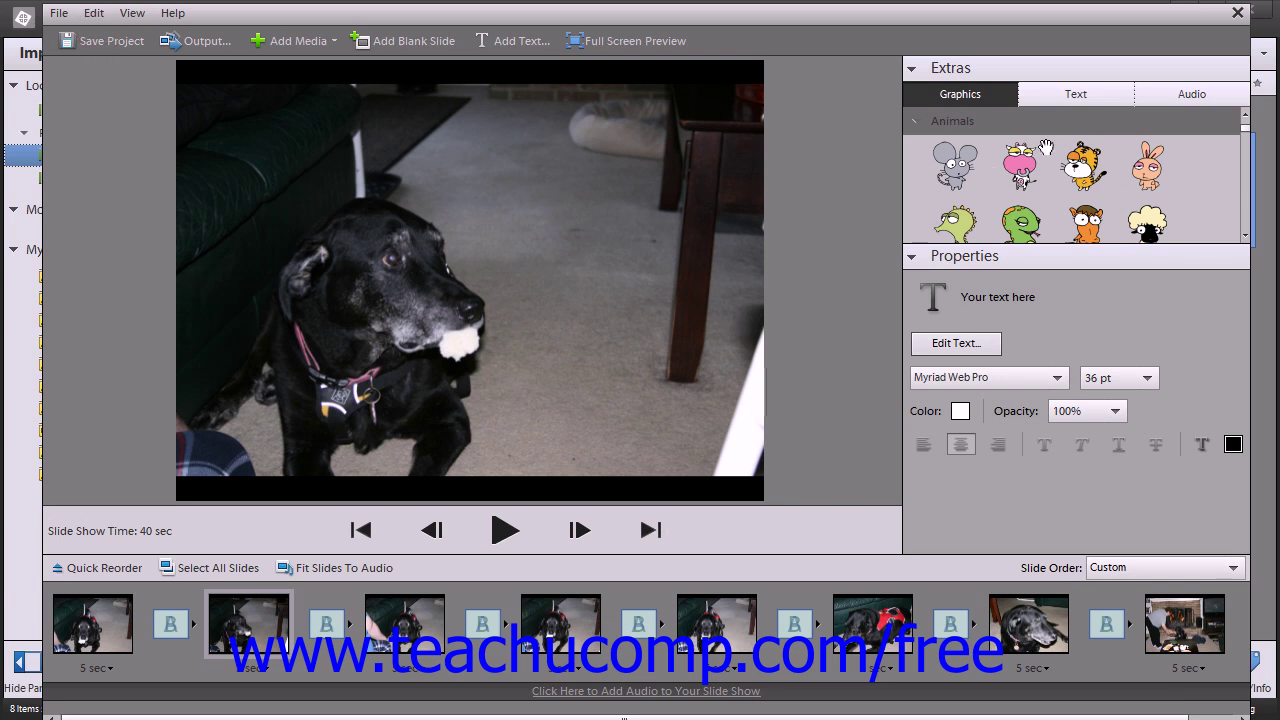
# Place a blue italic 'Good girl!' caption on slide 2, positioned above the dog's head.
pyautogui.click(1074, 95)
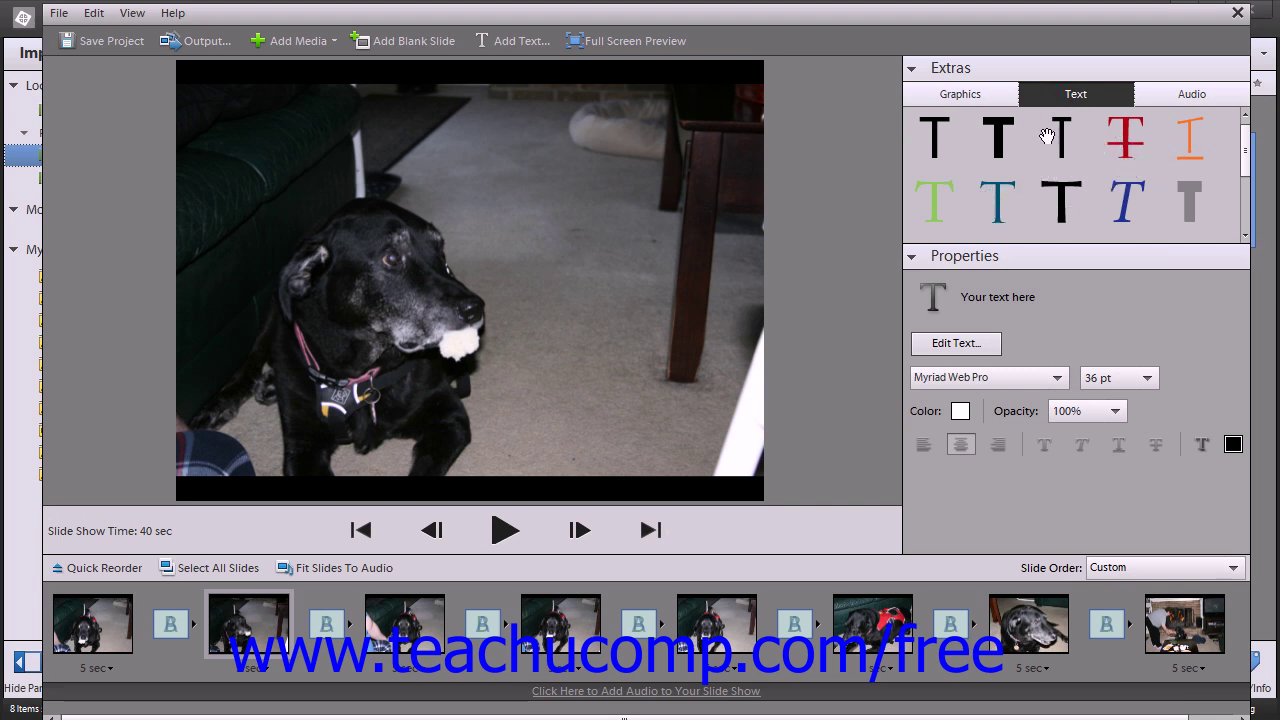
pyautogui.click(1126, 146)
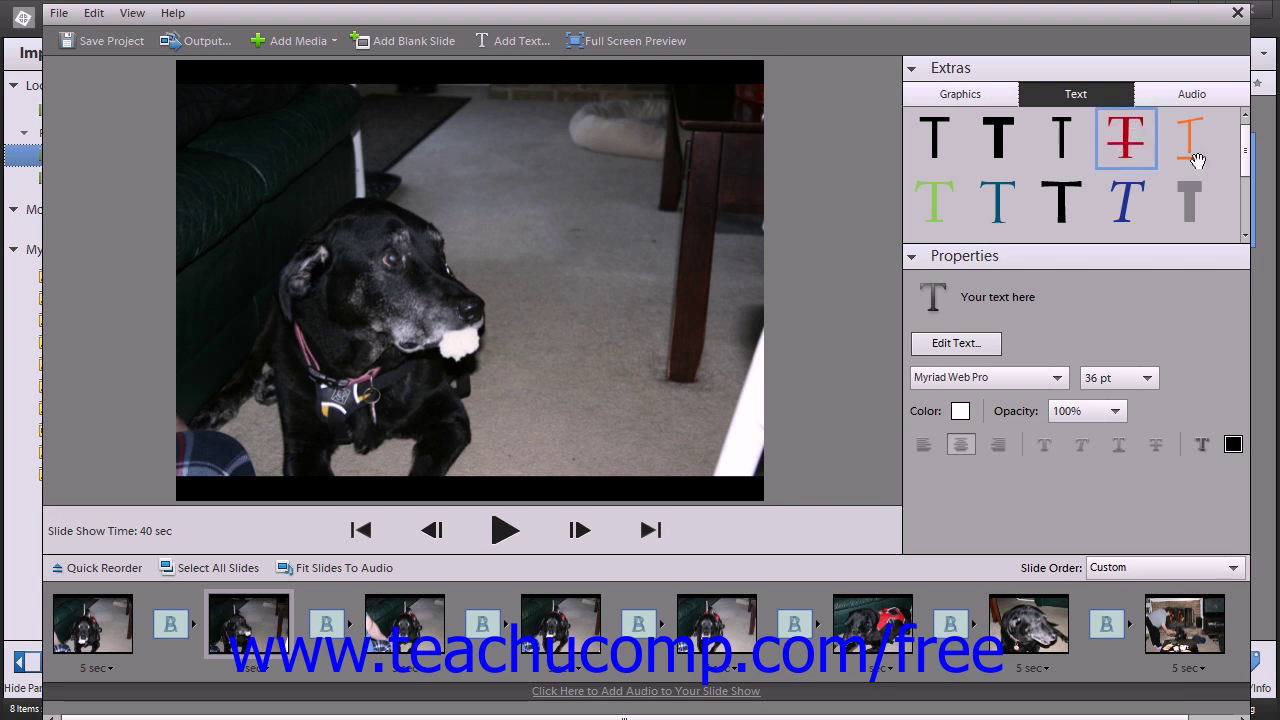
pyautogui.moveTo(1138, 198); pyautogui.dragTo(500, 250)
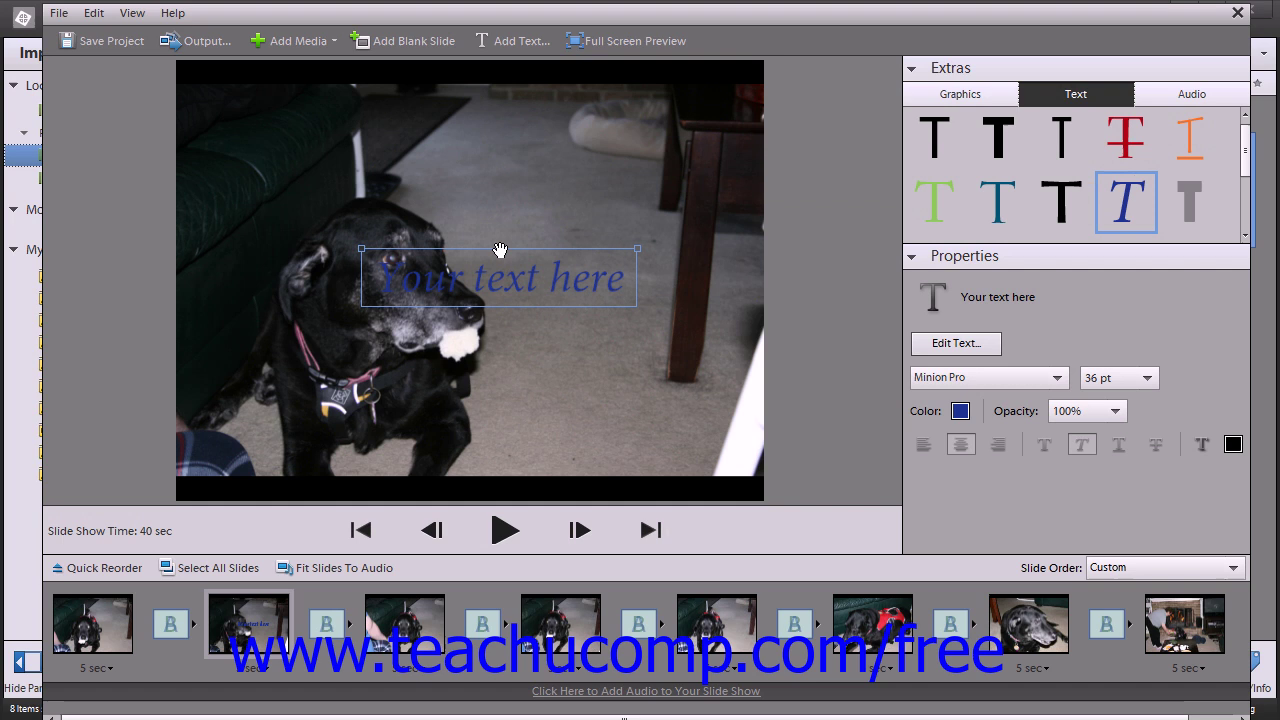
pyautogui.click(958, 343)
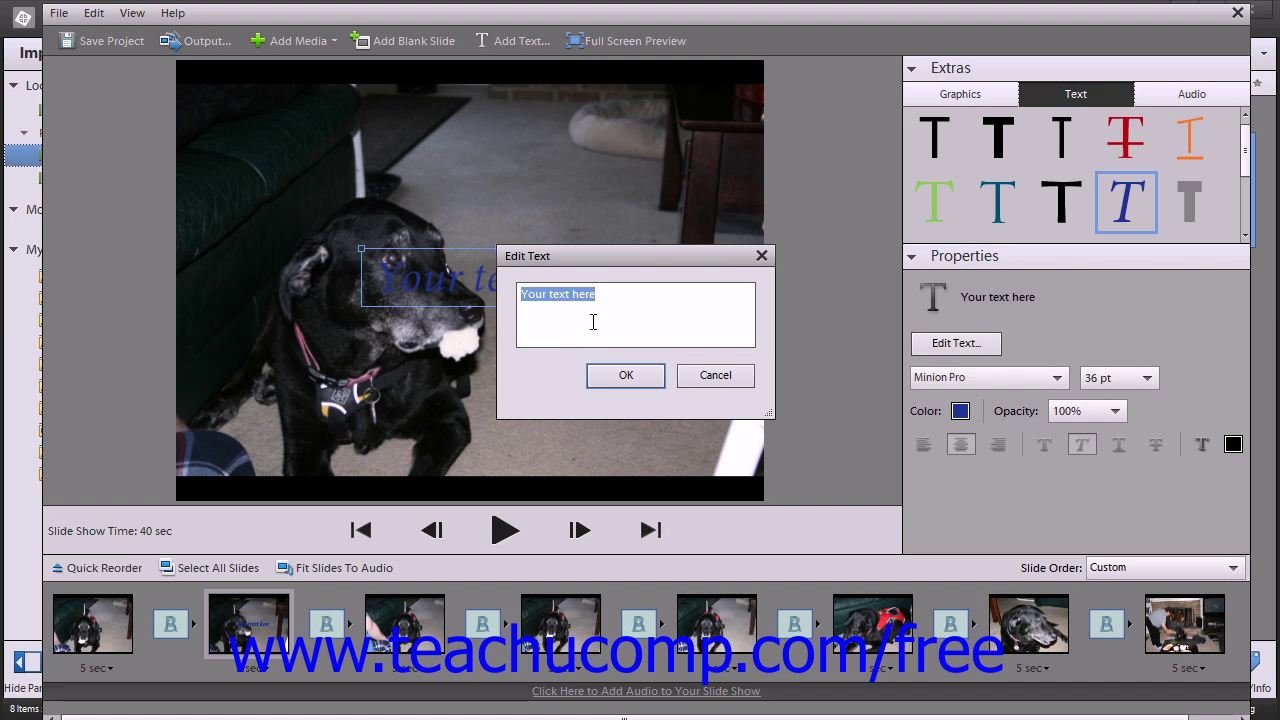
pyautogui.write('Good girl!')
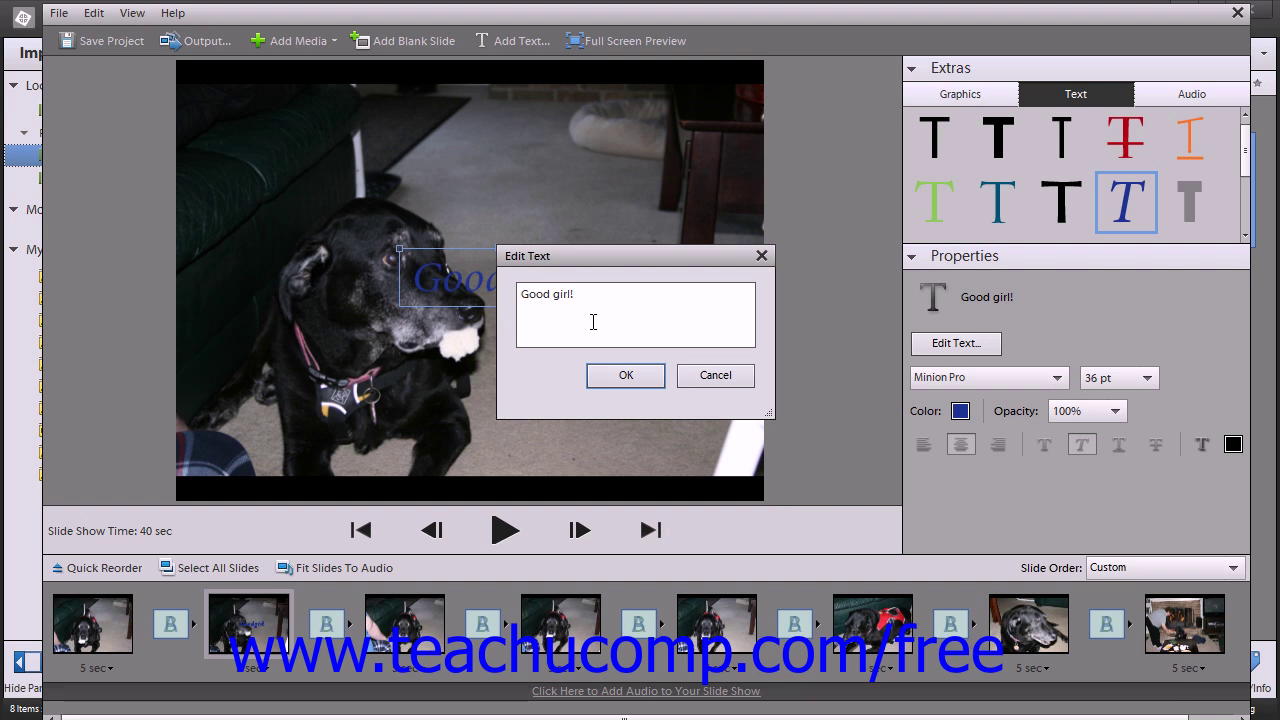
pyautogui.click(612, 375)
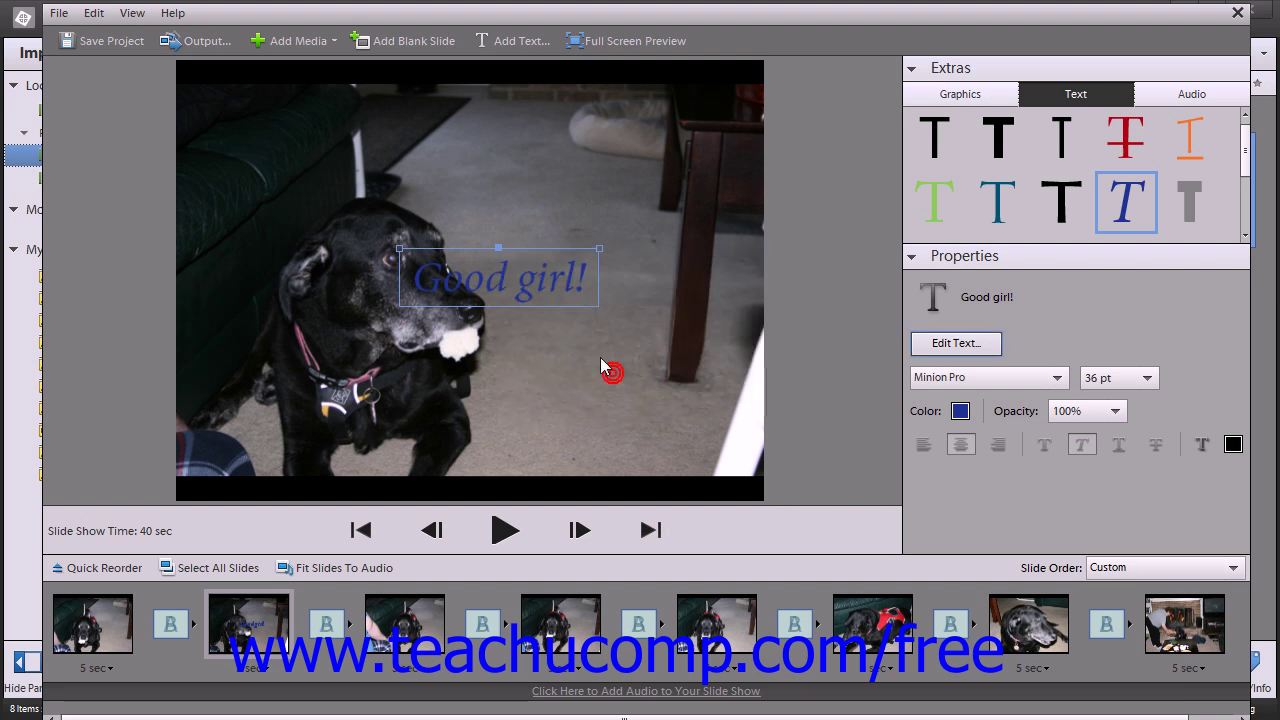
pyautogui.moveTo(526, 307); pyautogui.dragTo(587, 289)
pyautogui.moveTo(587, 285); pyautogui.dragTo(588, 279)
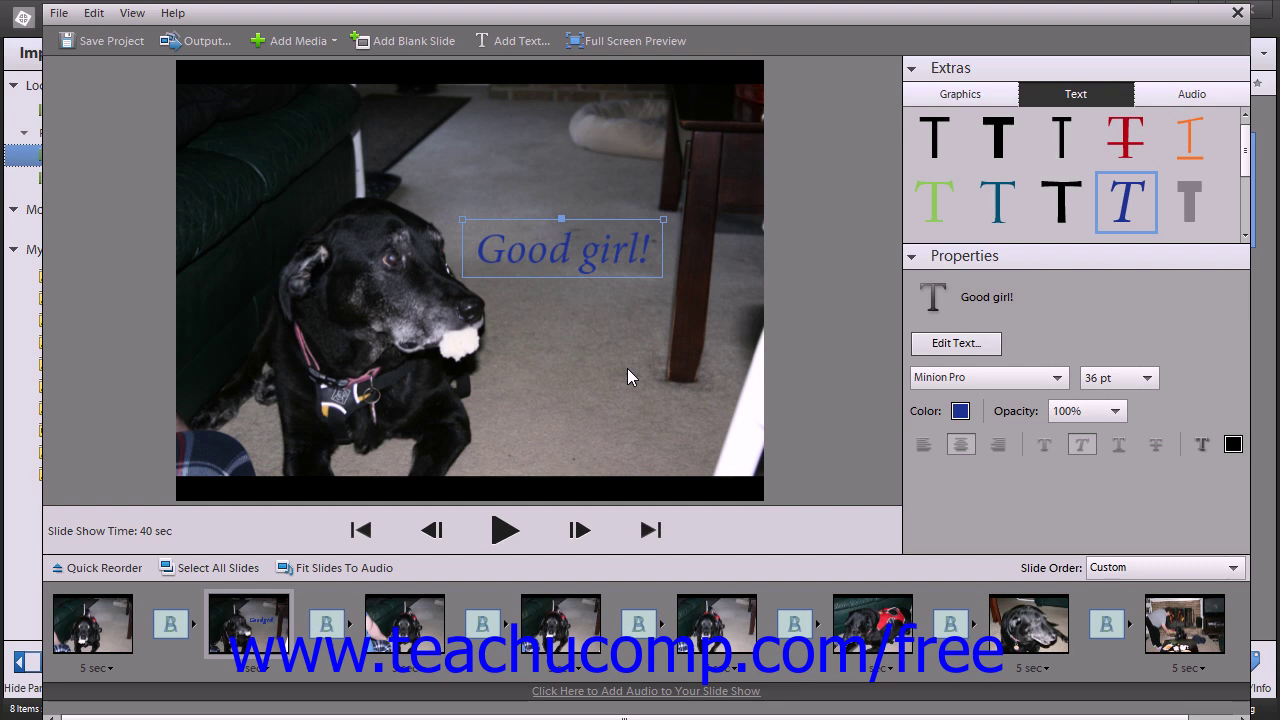
# Show the narration recording options and slide 2's 5 sec duration and black background settings.
pyautogui.click(1208, 97)
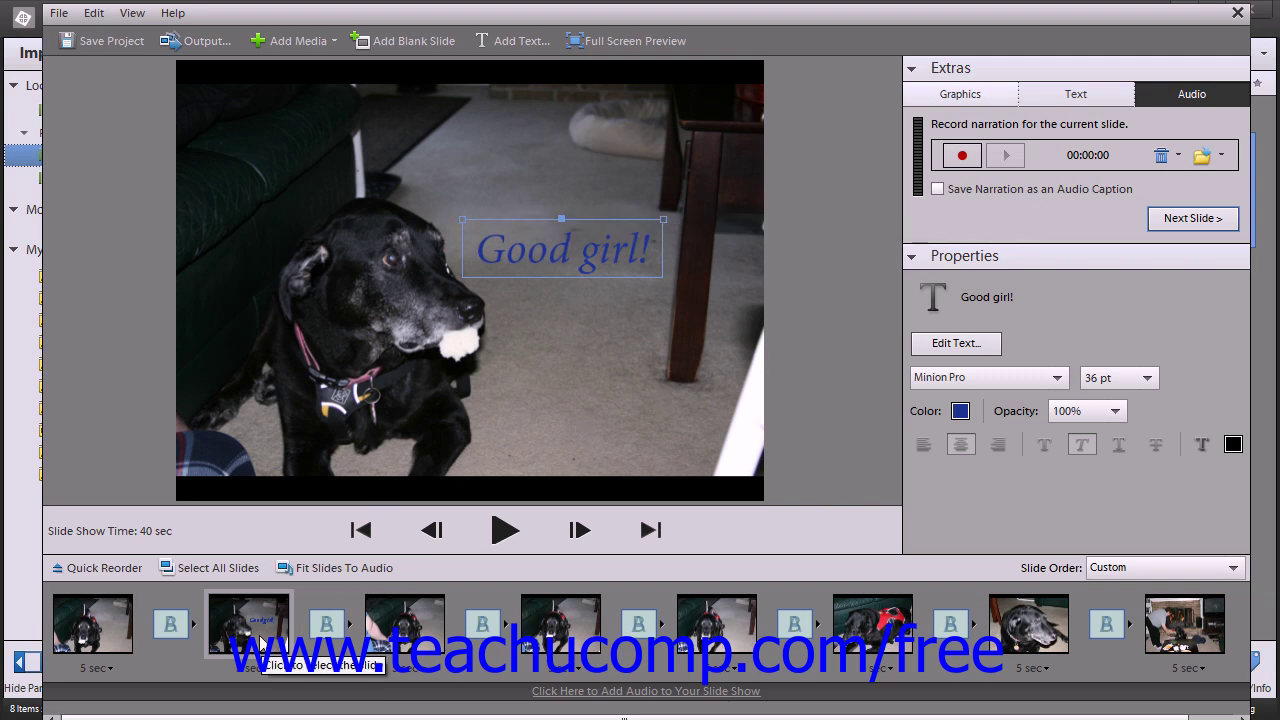
pyautogui.click(266, 636)
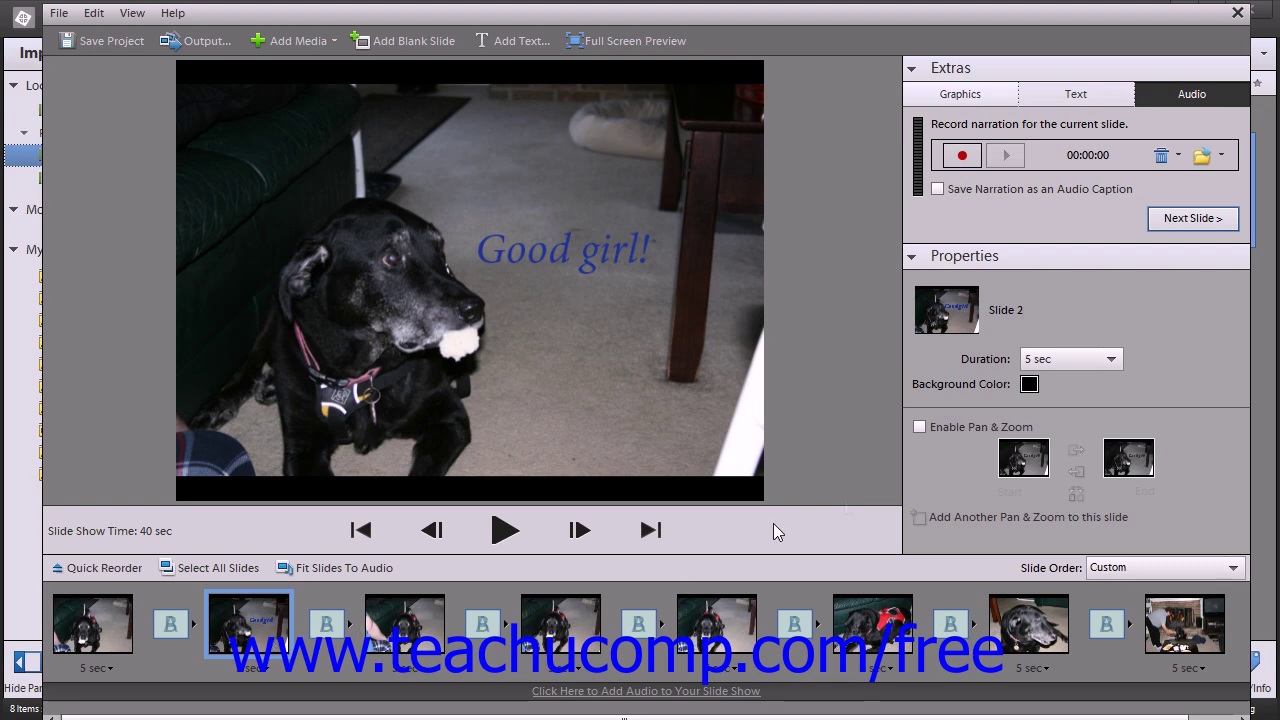
pyautogui.click(1029, 384)
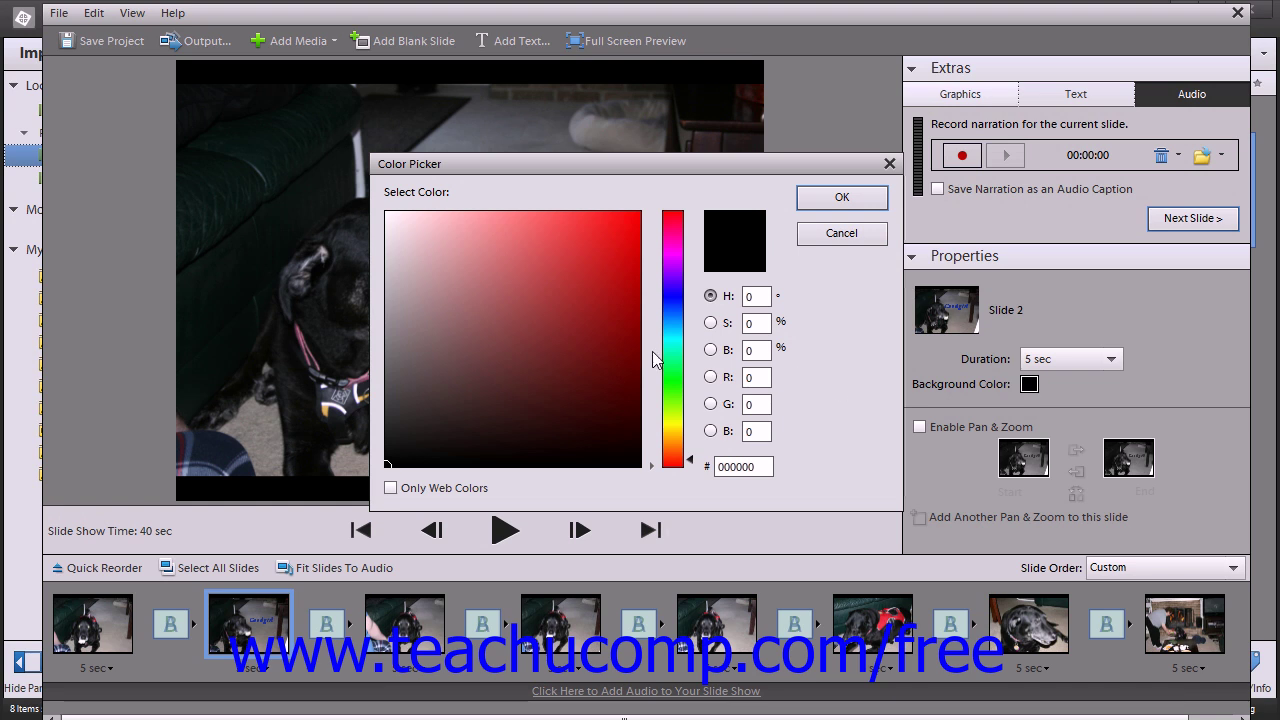
pyautogui.click(629, 222)
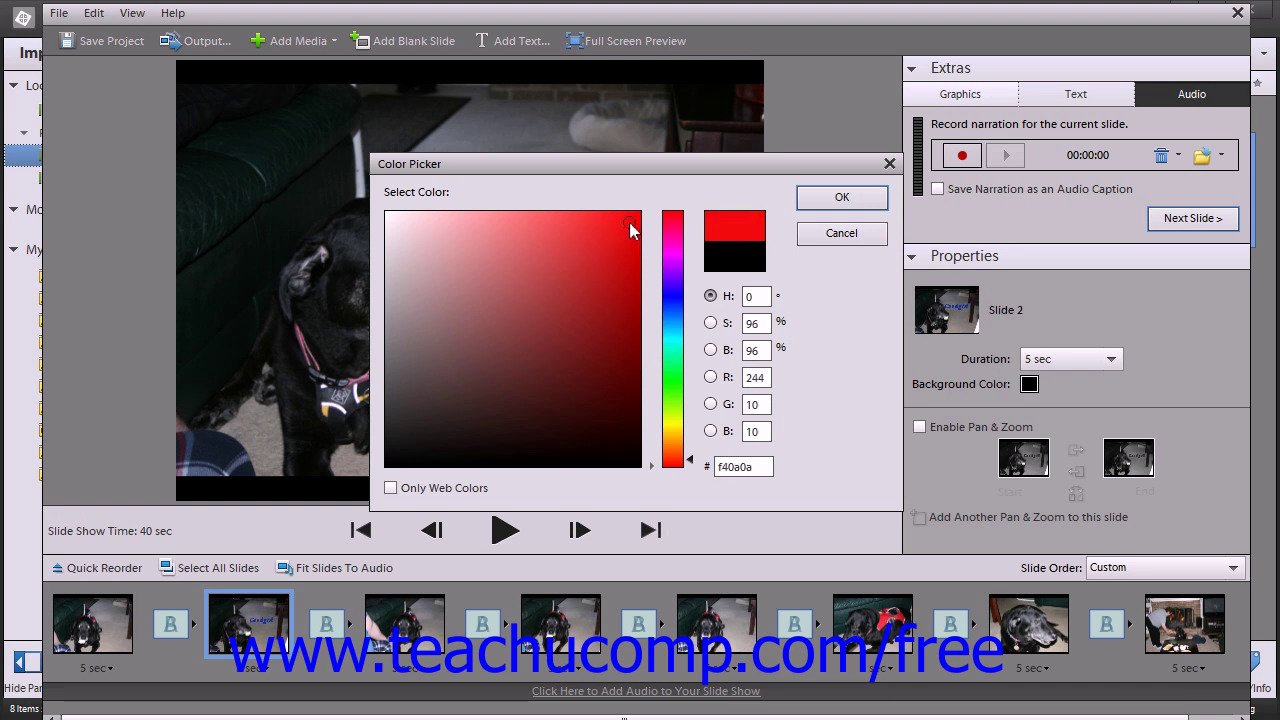
pyautogui.click(826, 203)
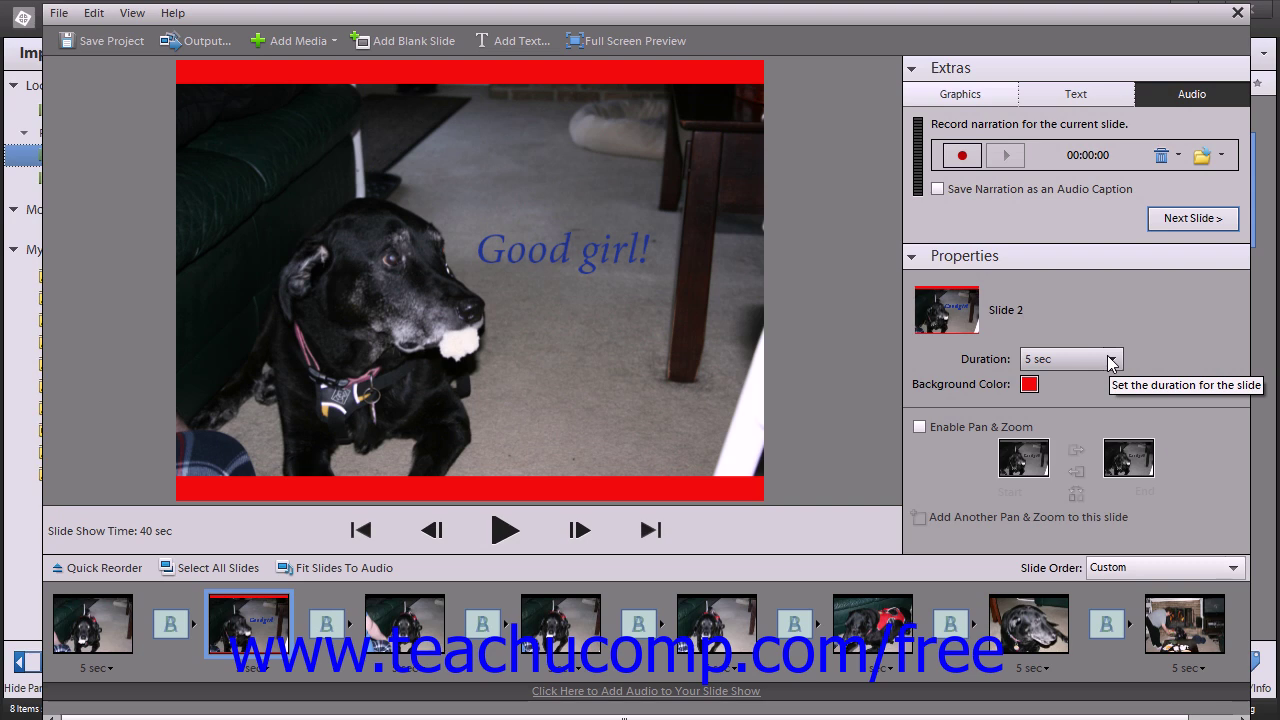
pyautogui.click(1110, 360)
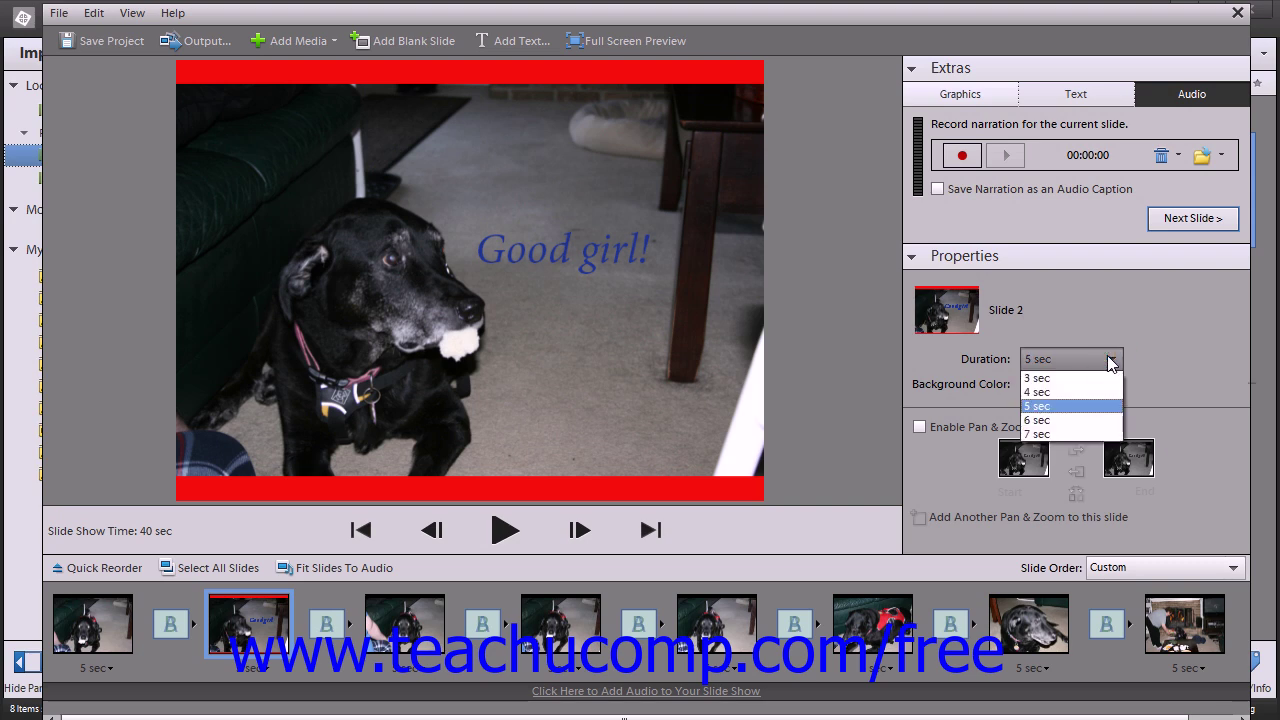
pyautogui.click(1110, 360)
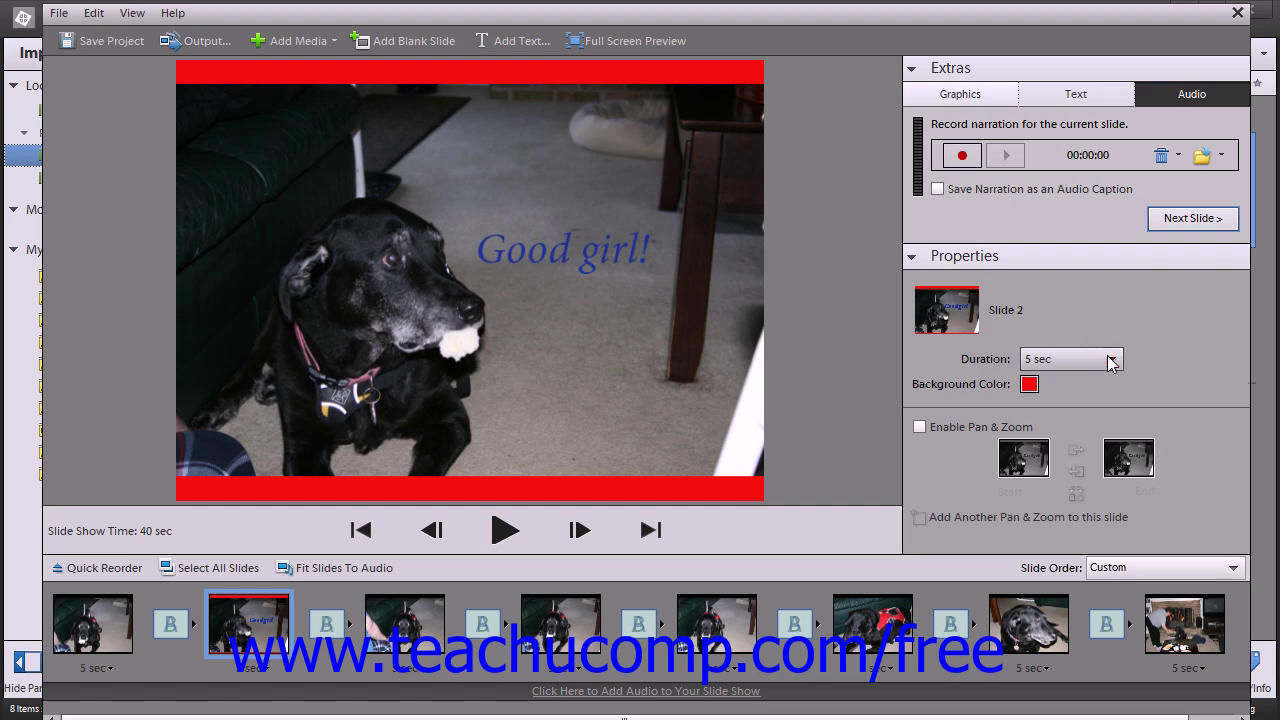
pyautogui.click(1029, 384)
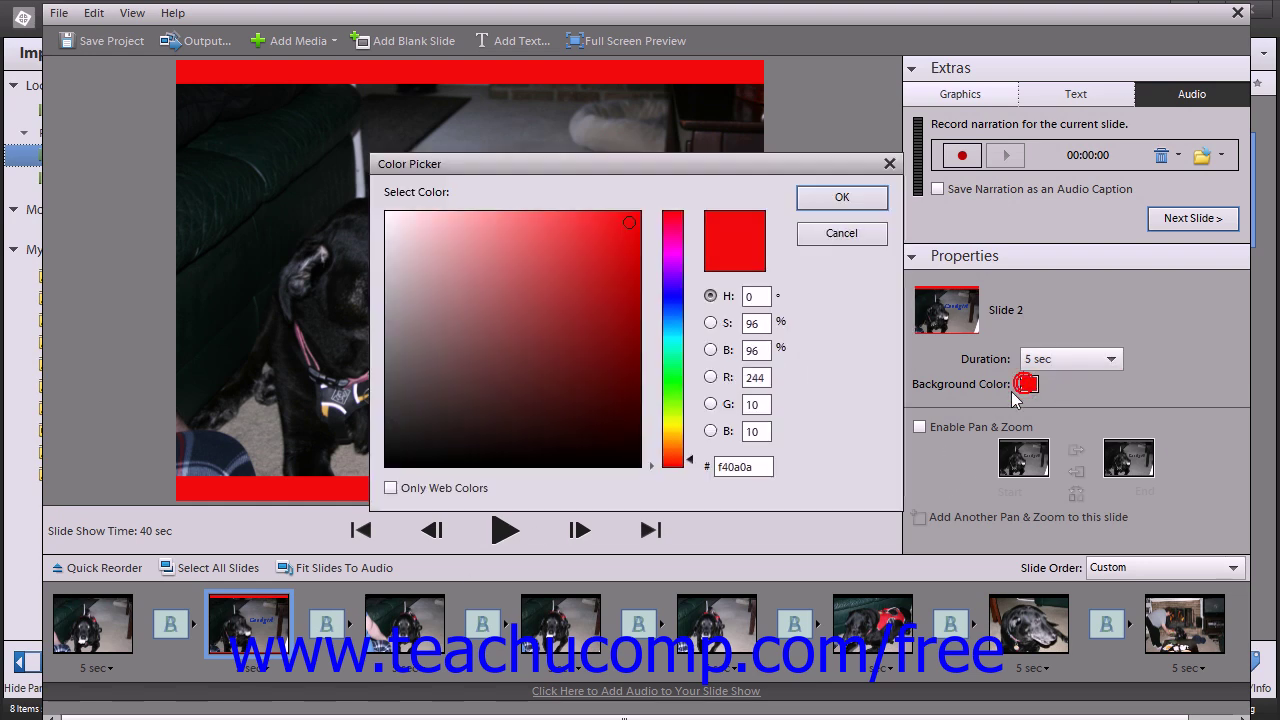
pyautogui.click(390, 465)
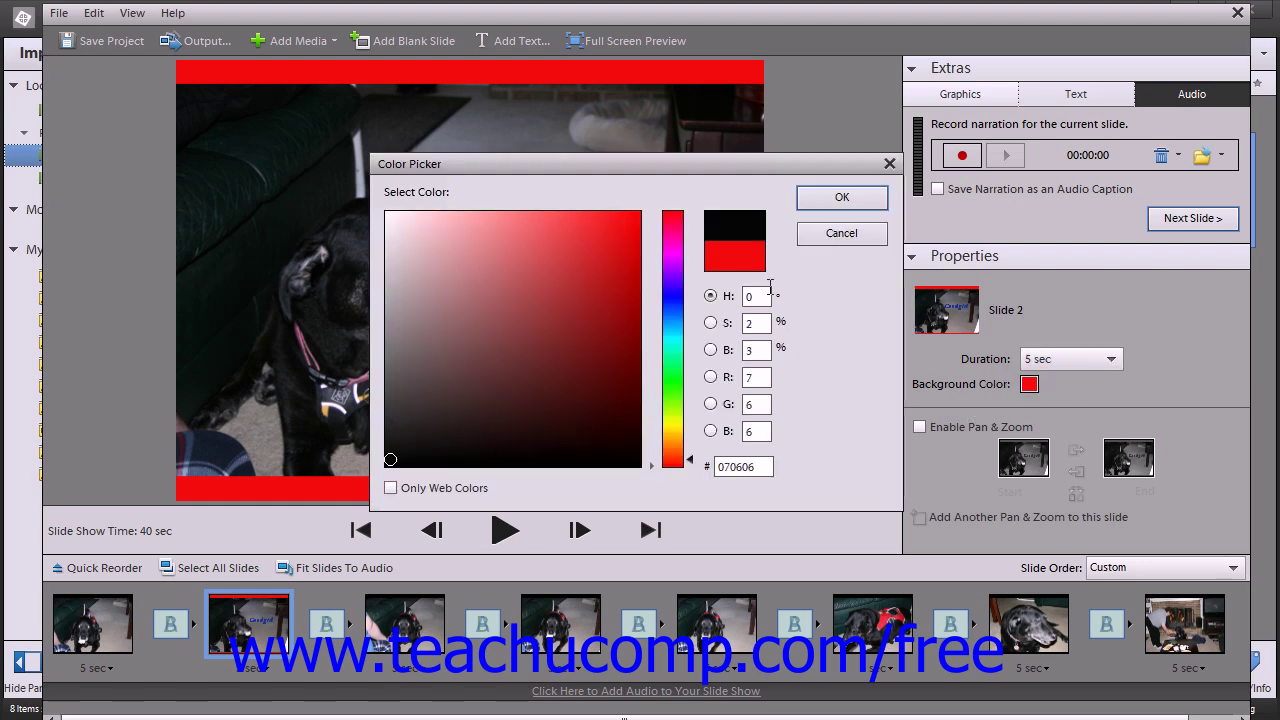
pyautogui.click(842, 197)
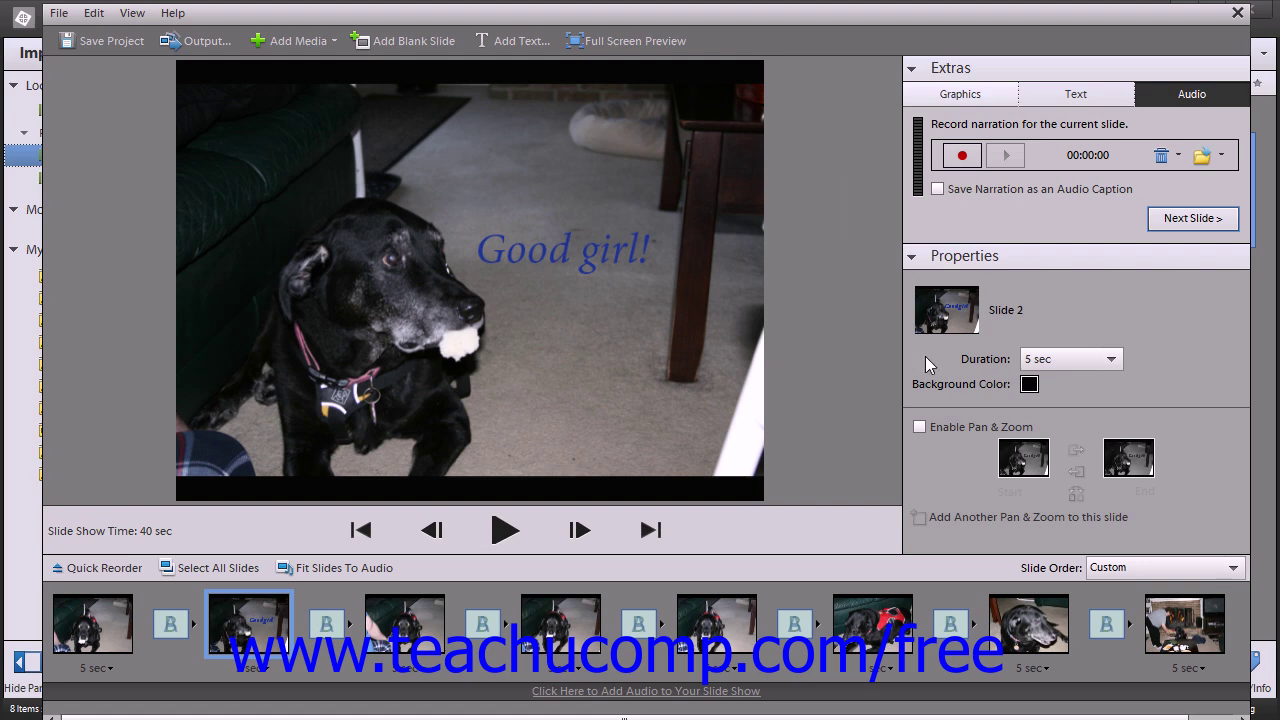
# Enable pan and zoom on slide 2, starting tight on the dog's head and ending on the full photo.
pyautogui.click(934, 426)
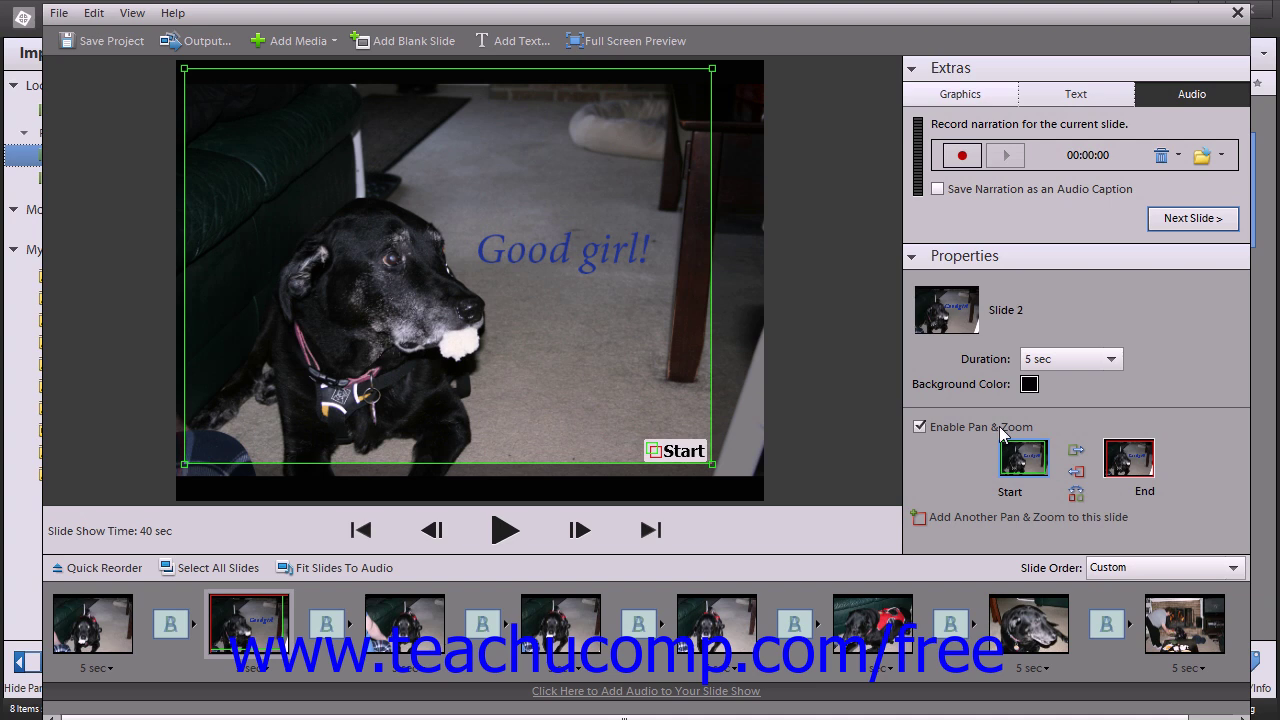
pyautogui.click(1025, 460)
pyautogui.moveTo(710, 72); pyautogui.dragTo(484, 211)
pyautogui.moveTo(185, 465); pyautogui.dragTo(261, 405)
pyautogui.moveTo(528, 406); pyautogui.dragTo(498, 386)
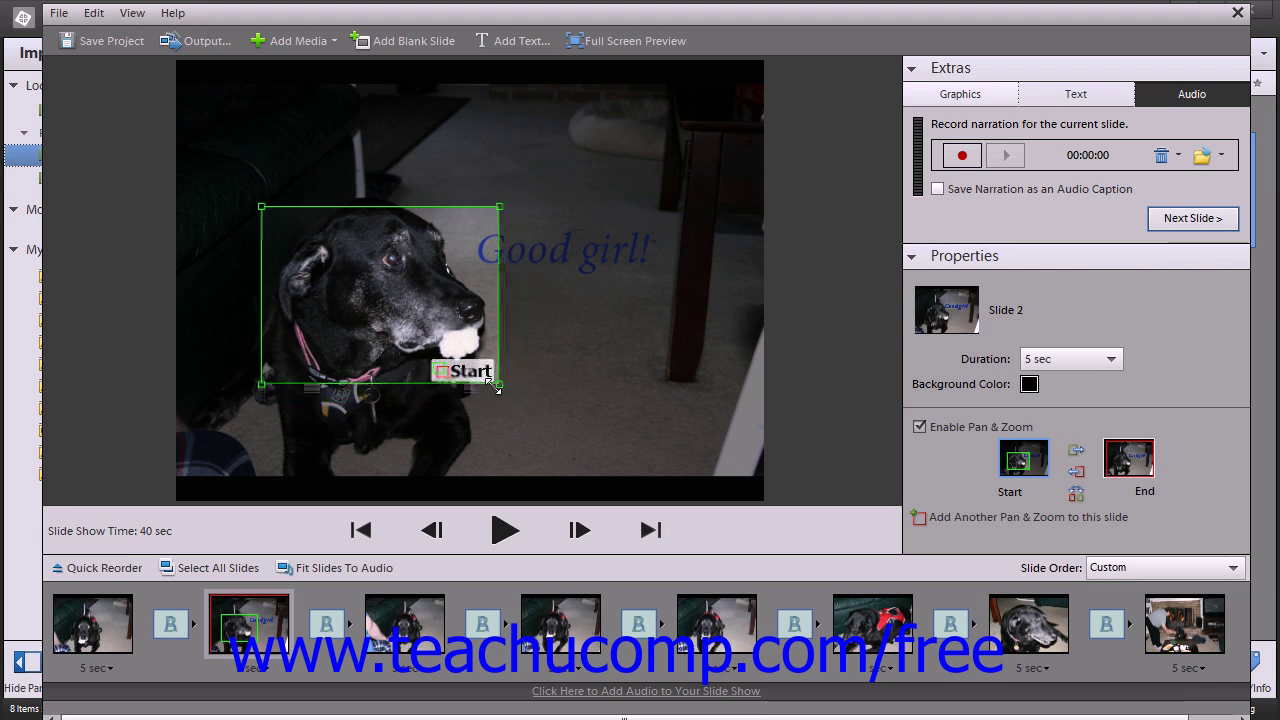
pyautogui.moveTo(411, 316); pyautogui.dragTo(397, 308)
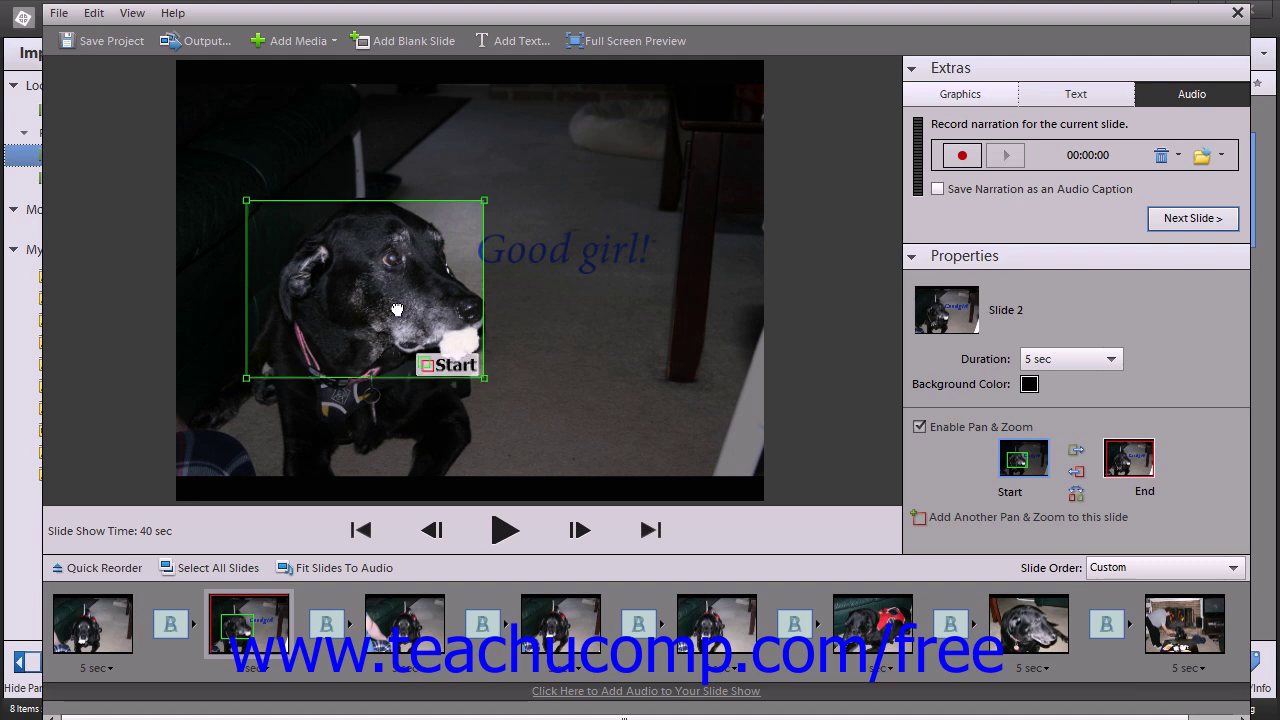
pyautogui.click(1129, 462)
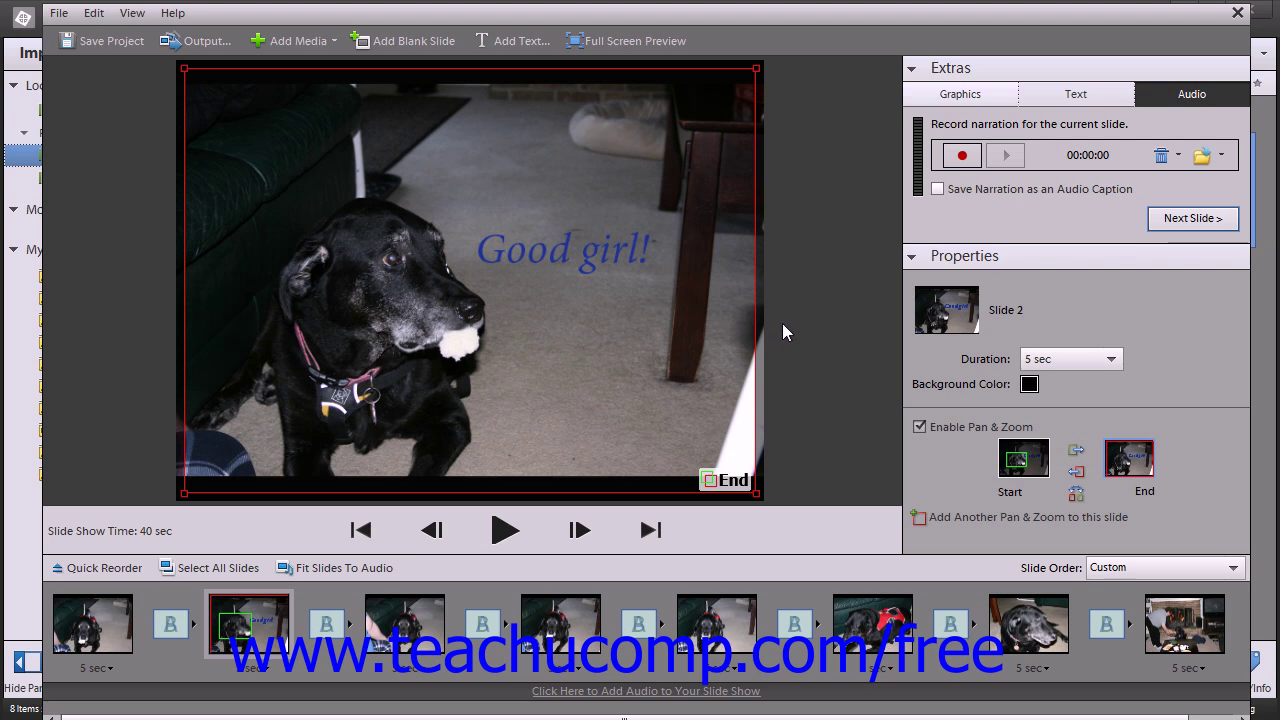
pyautogui.click(512, 538)
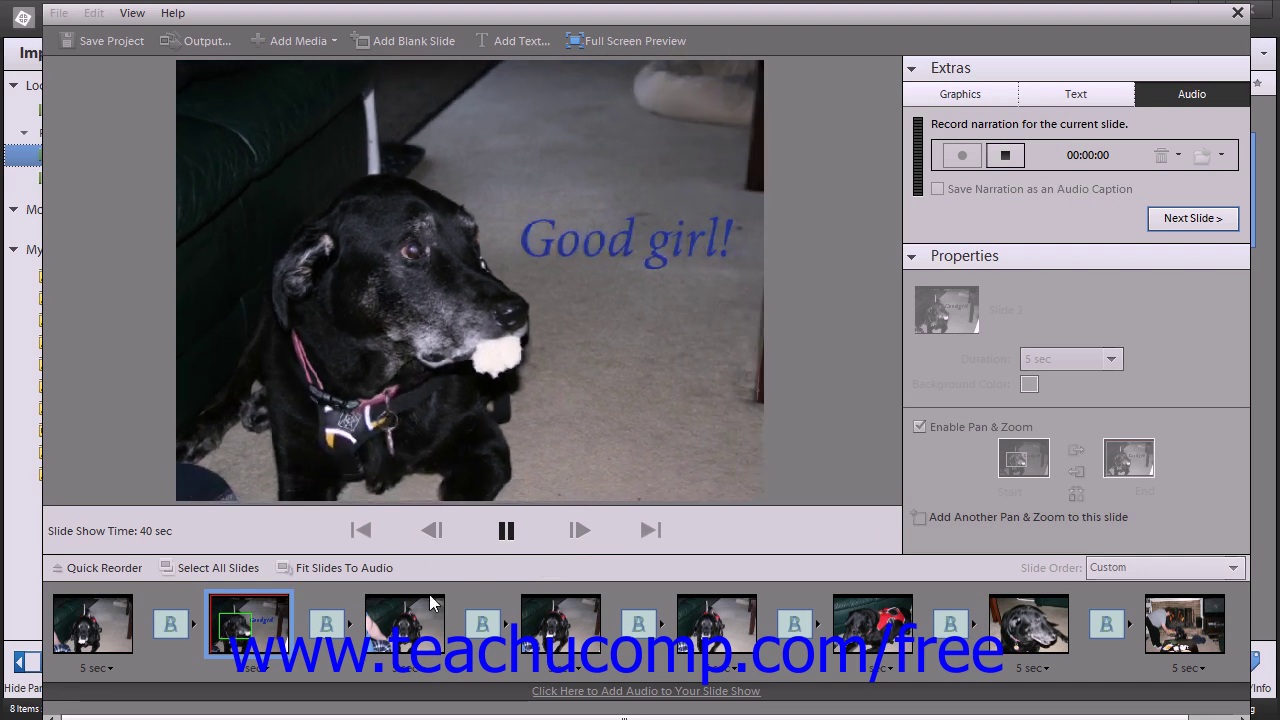
pyautogui.click(507, 531)
pyautogui.click(108, 612)
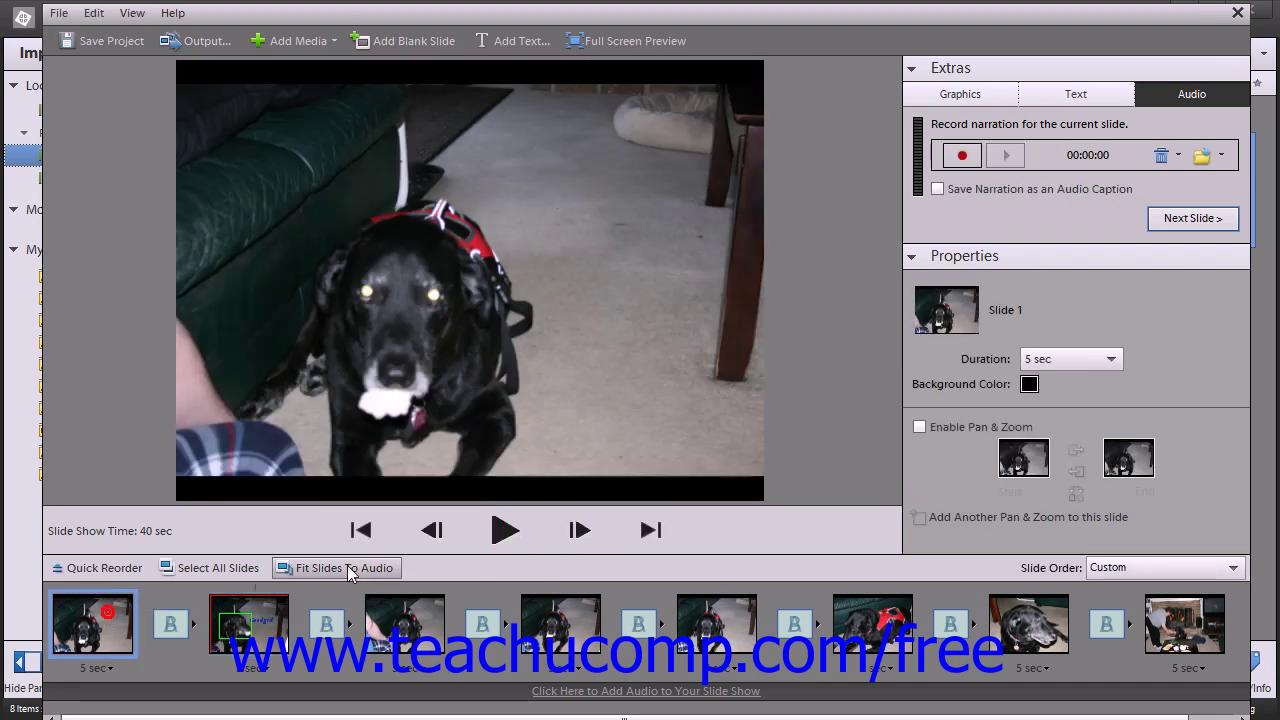
pyautogui.click(503, 530)
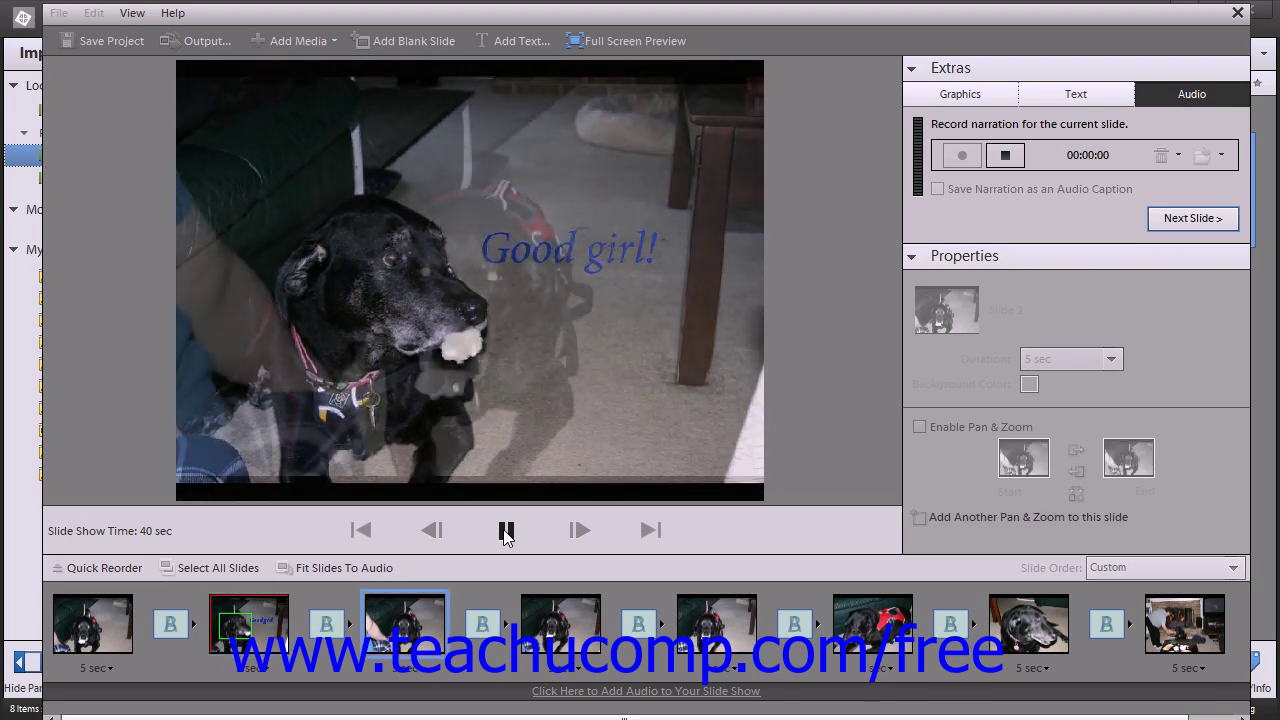
pyautogui.click(503, 530)
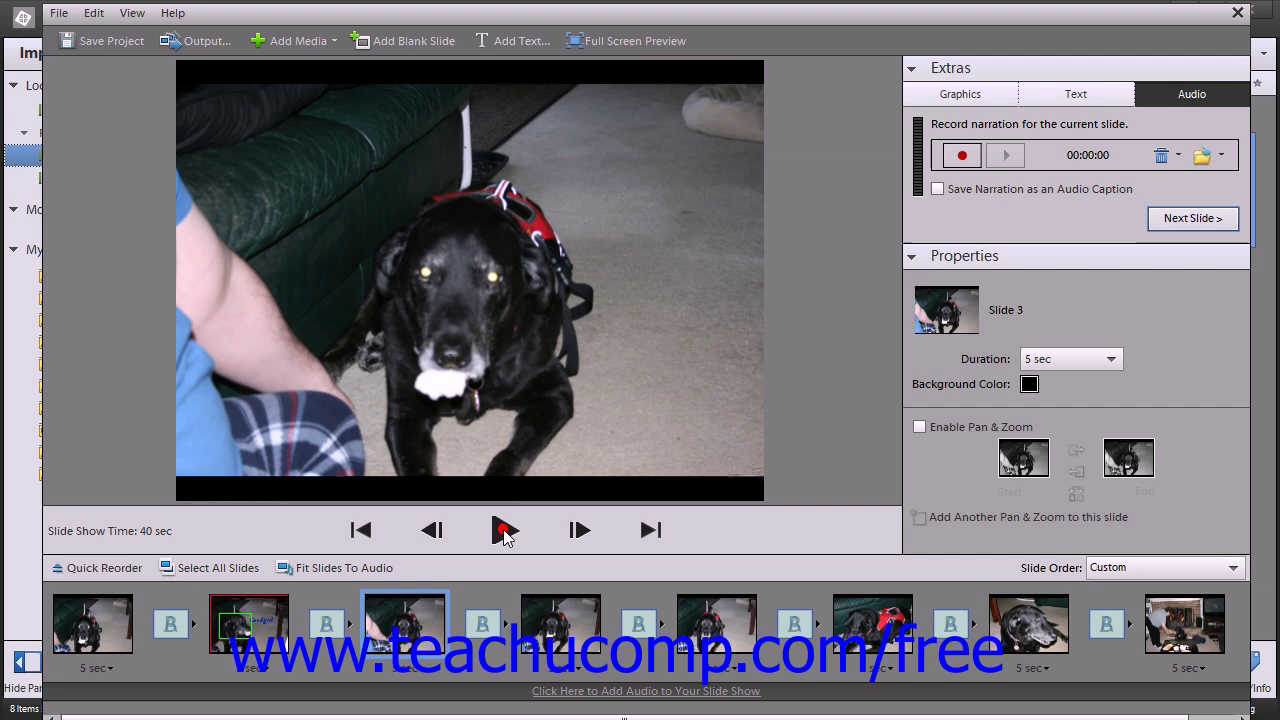
pyautogui.click(276, 624)
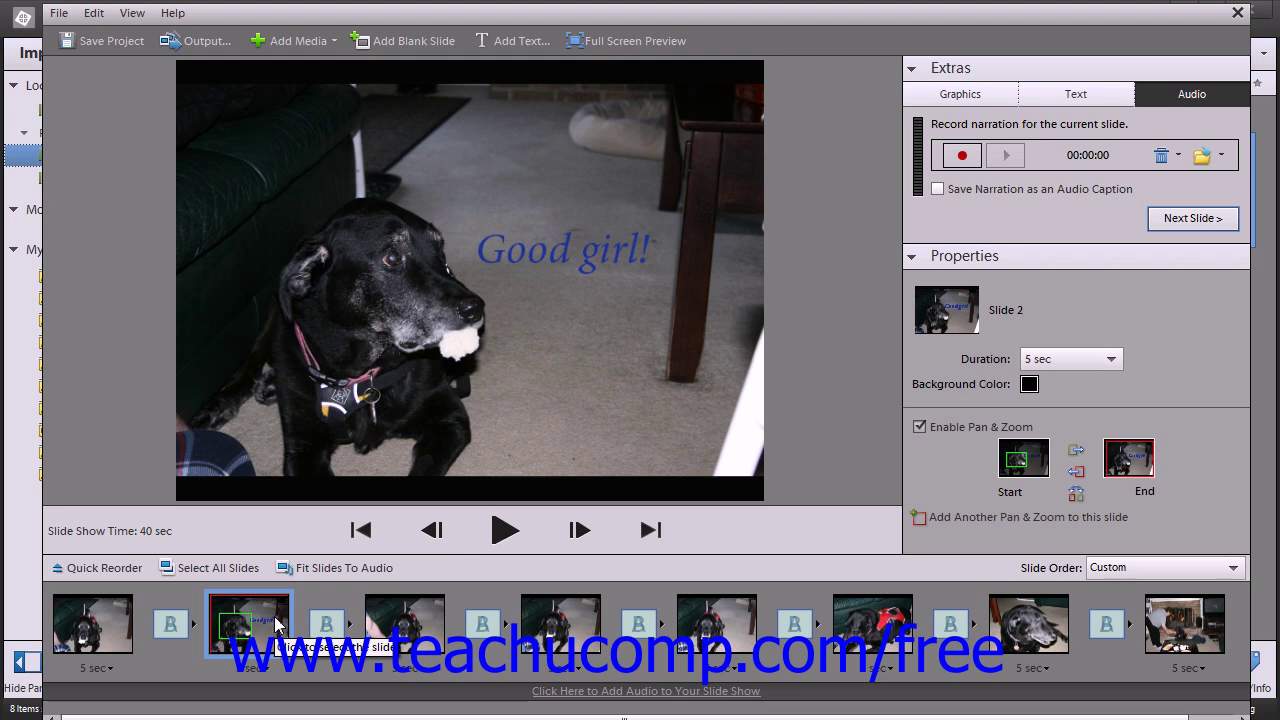
pyautogui.click(1235, 569)
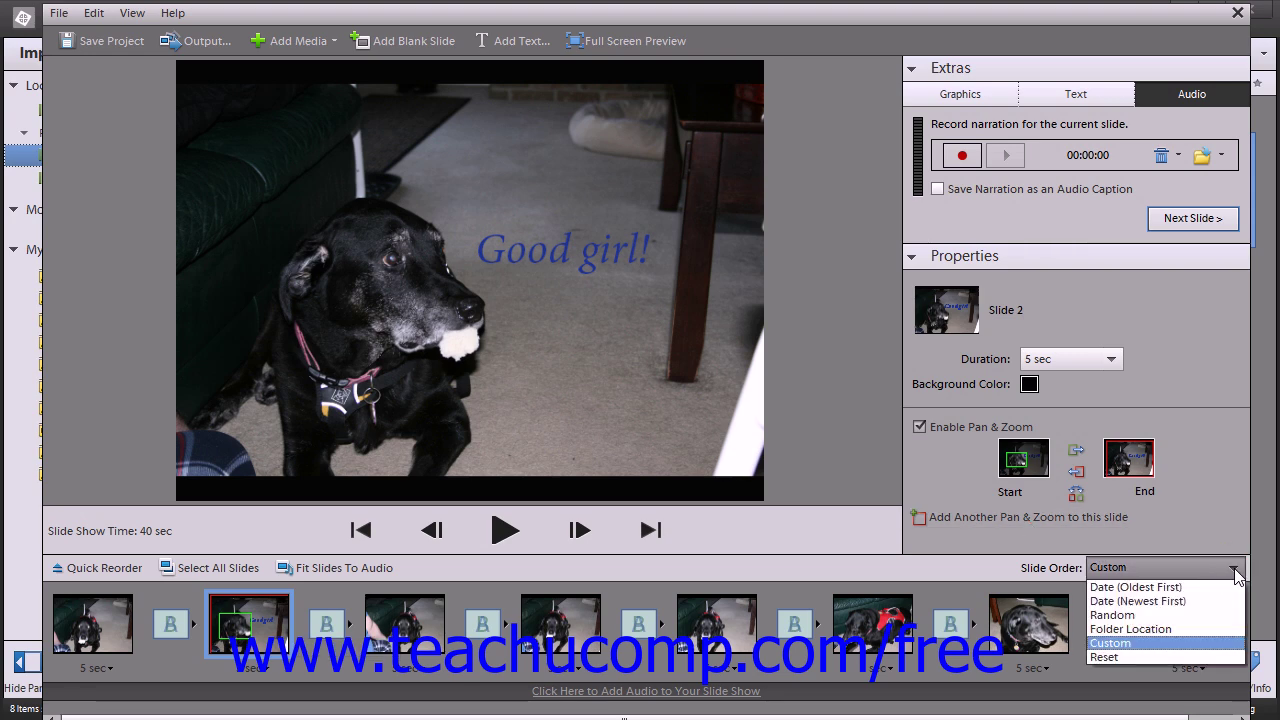
pyautogui.click(1185, 652)
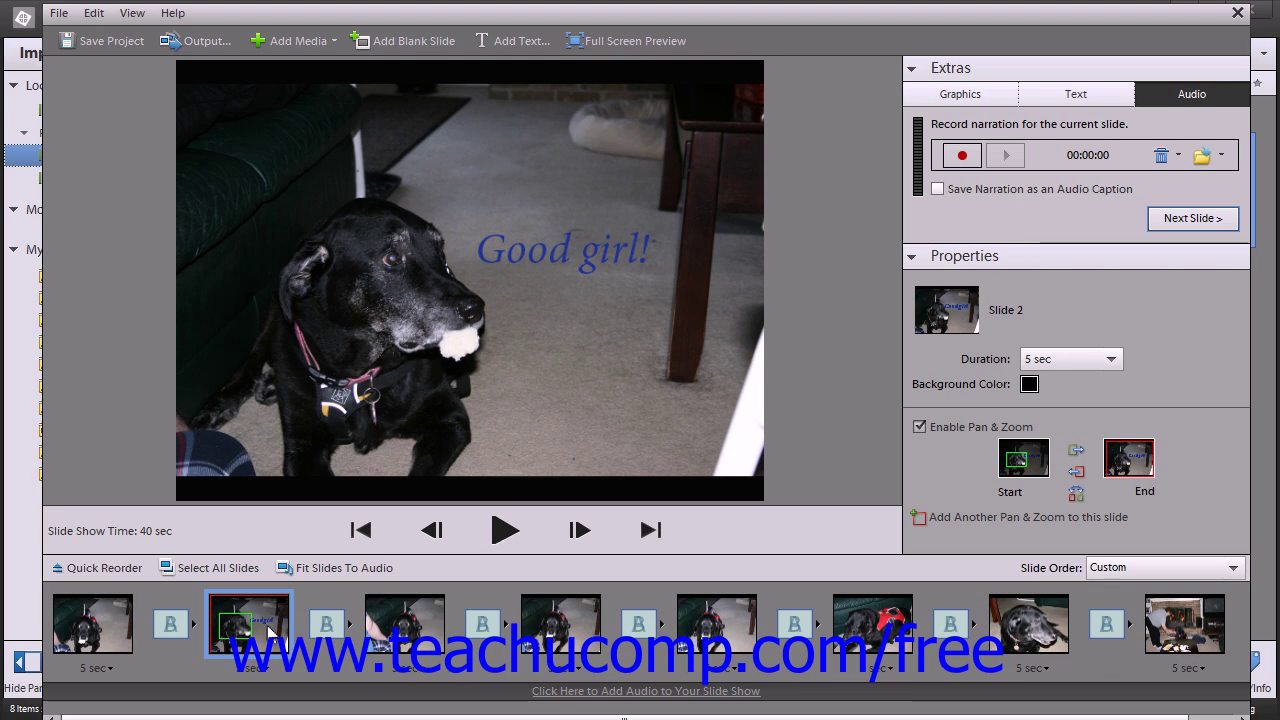
pyautogui.moveTo(270, 632)
pyautogui.mouseDown()
pyautogui.moveTo(457, 626)
pyautogui.moveTo(440, 640)
pyautogui.moveTo(248, 638)
pyautogui.mouseUp()
pyautogui.click(1123, 570)
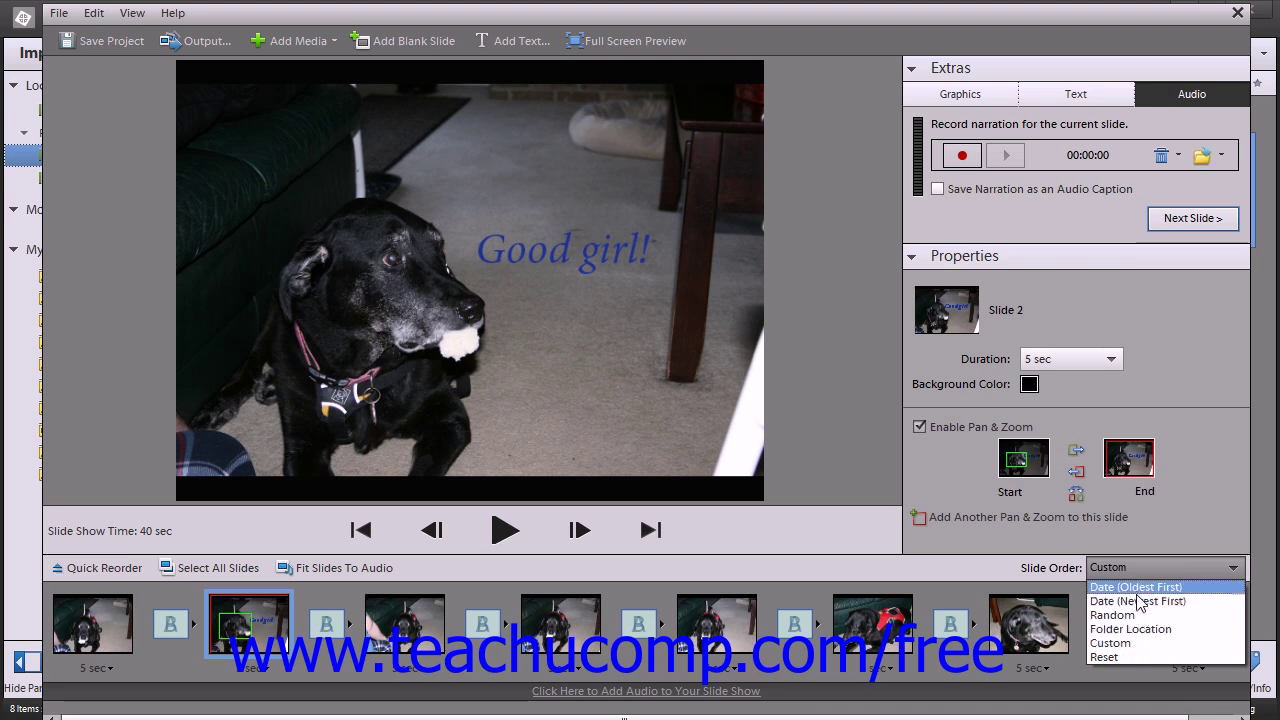
pyautogui.click(1128, 642)
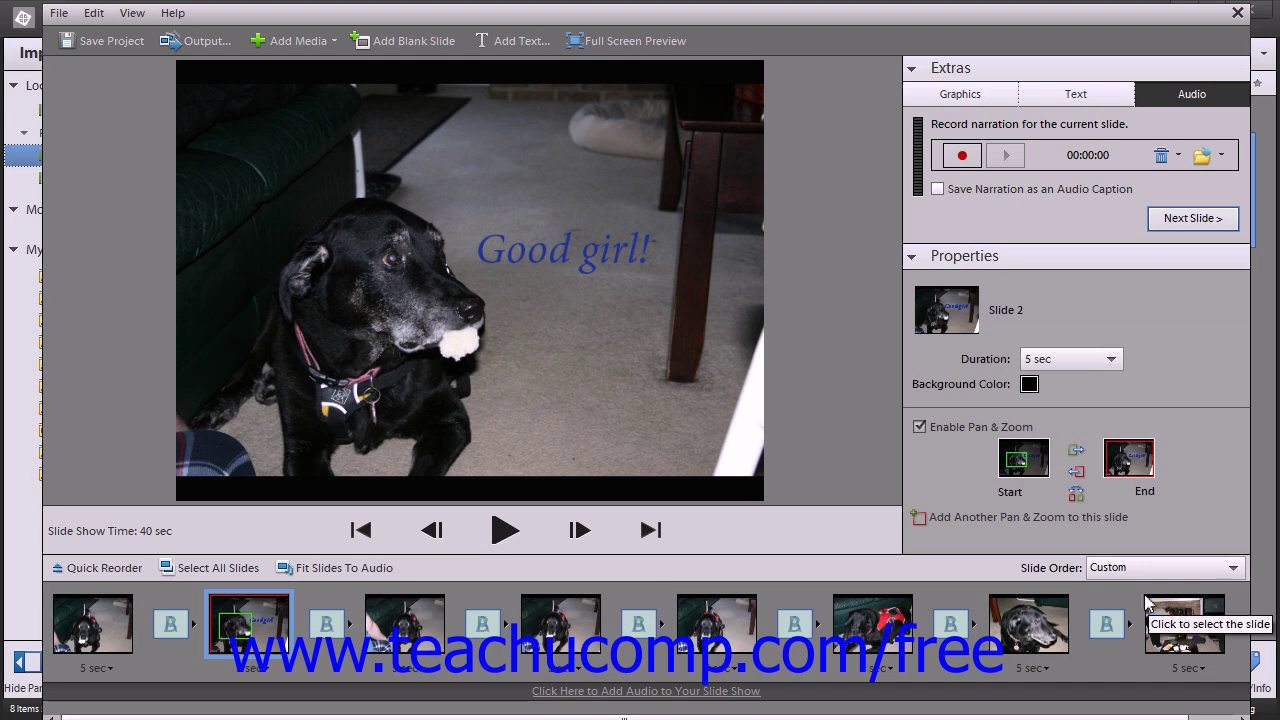
# Switch the transition between slides 2 and 3 from Fade to a 2-sec Dissolve.
pyautogui.click(326, 626)
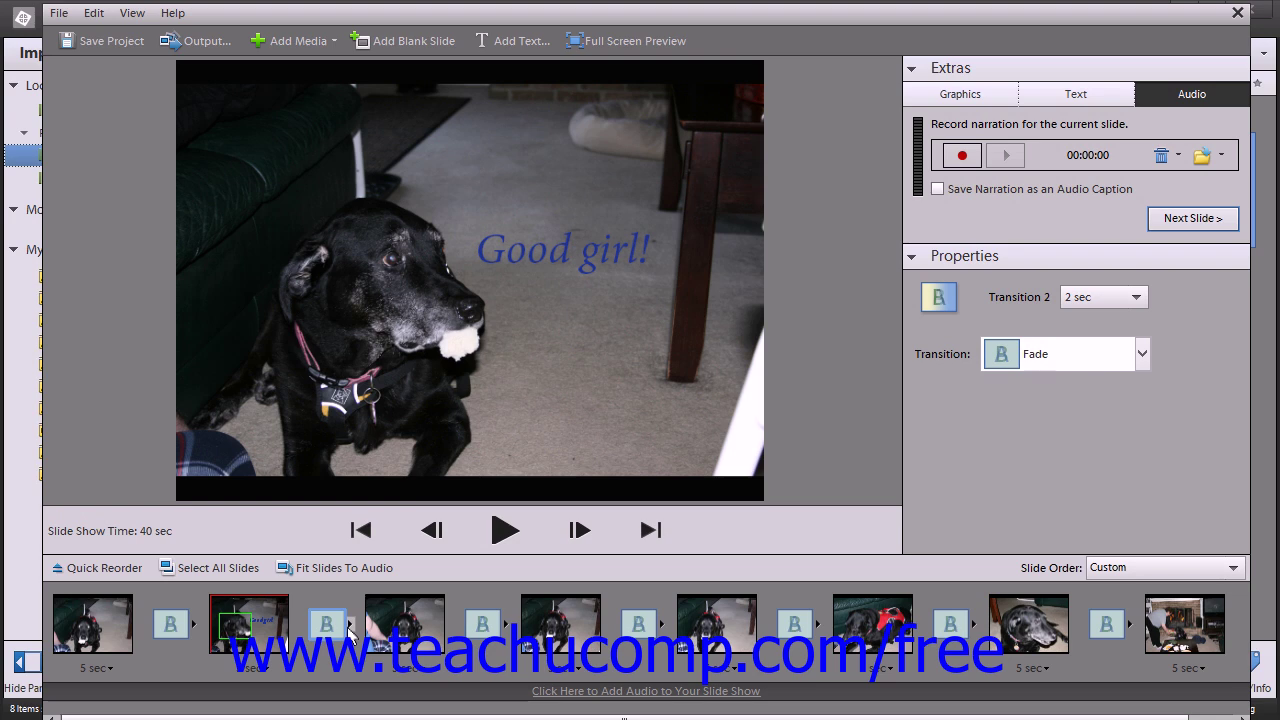
pyautogui.click(350, 626)
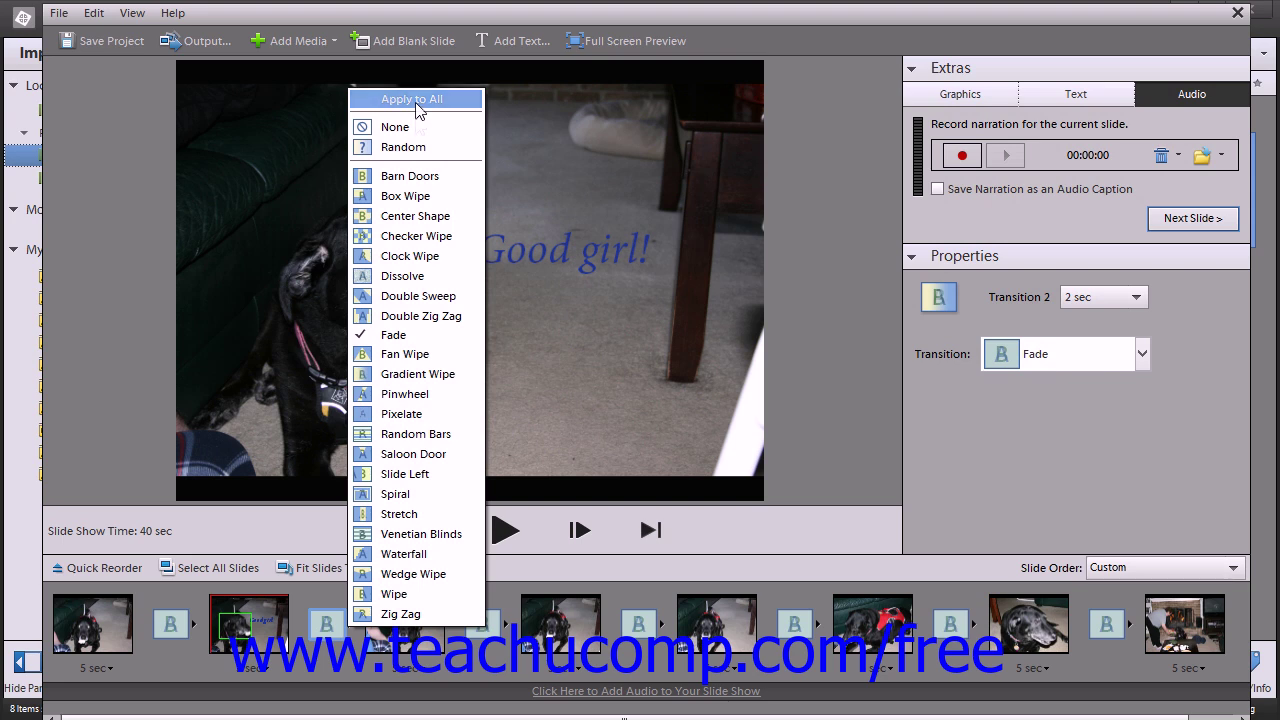
pyautogui.click(427, 271)
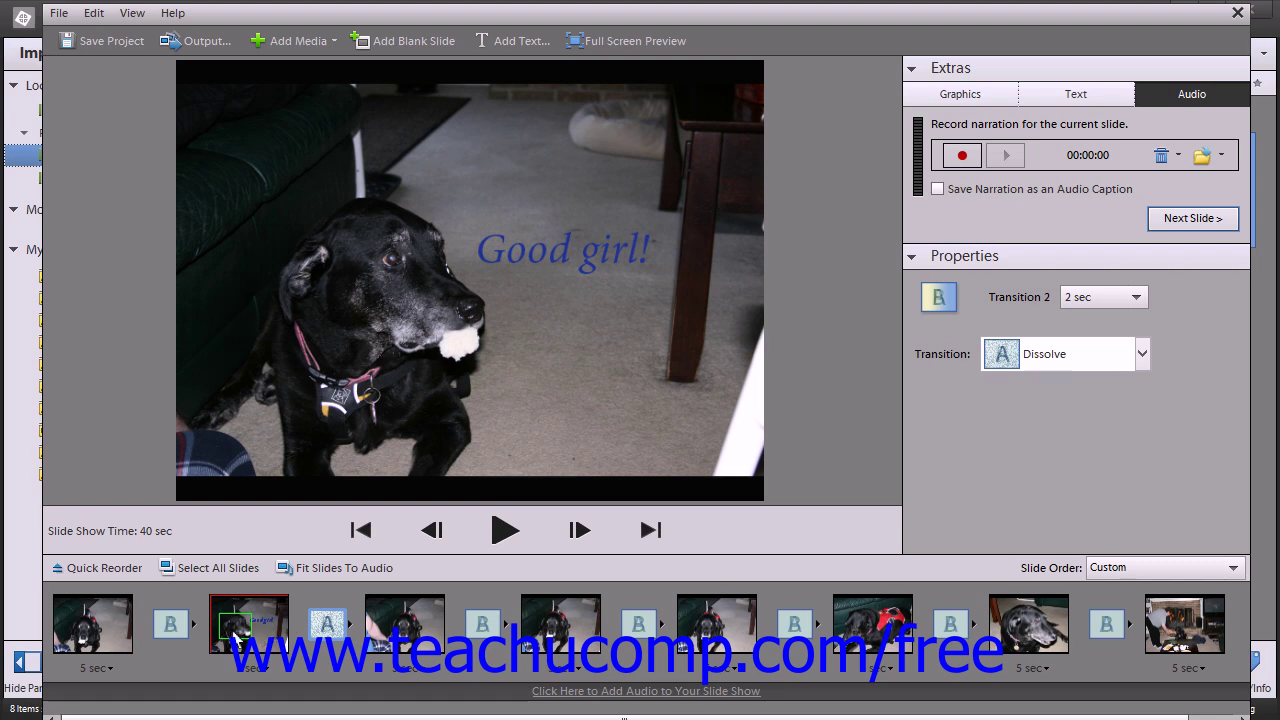
# Set slide 2 to 3 sec, then apply 3 sec to all slides for a 24-second show.
pyautogui.click(266, 676)
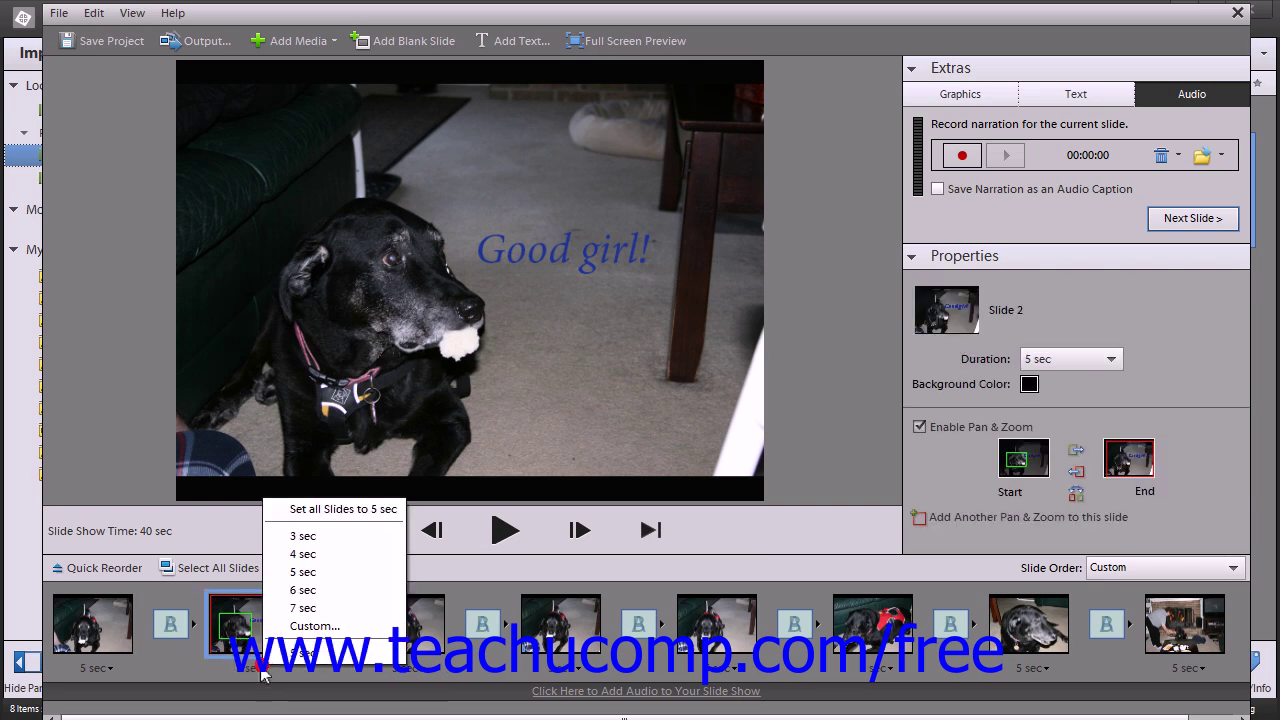
pyautogui.click(306, 537)
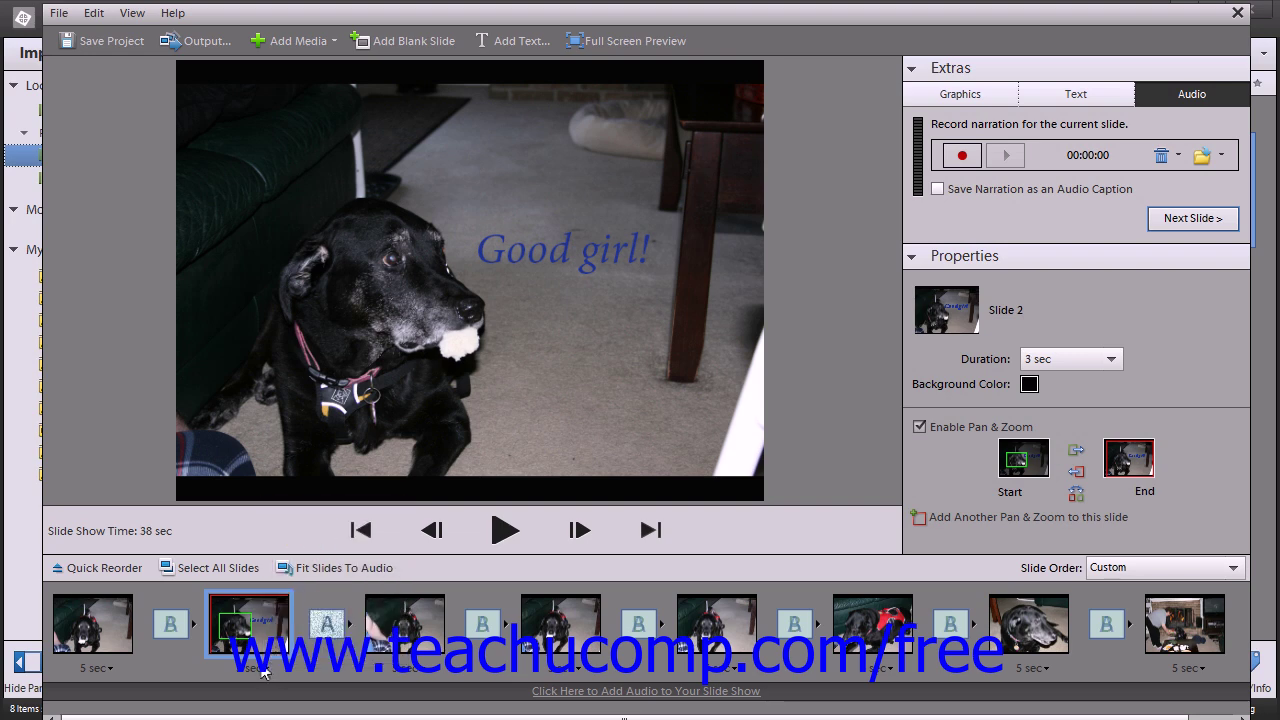
pyautogui.click(264, 670)
pyautogui.click(310, 507)
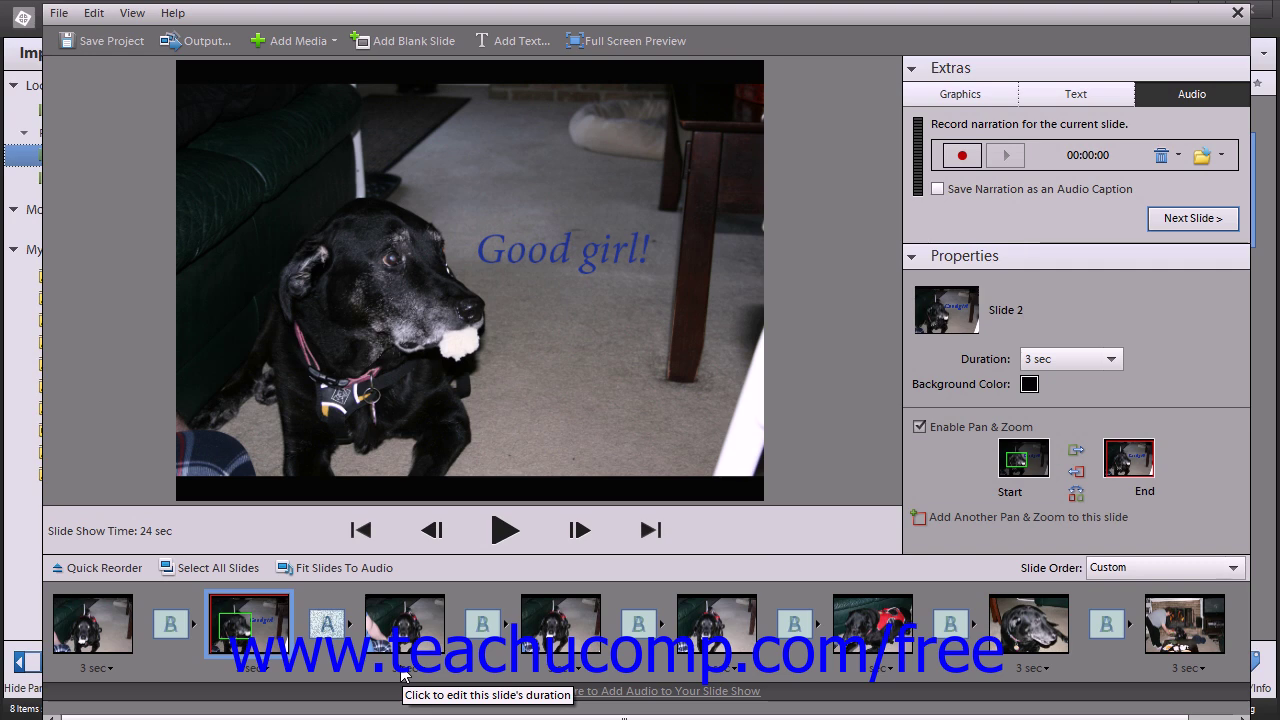
# Save the slide show as a project named 'Amanda'.
pyautogui.click(124, 45)
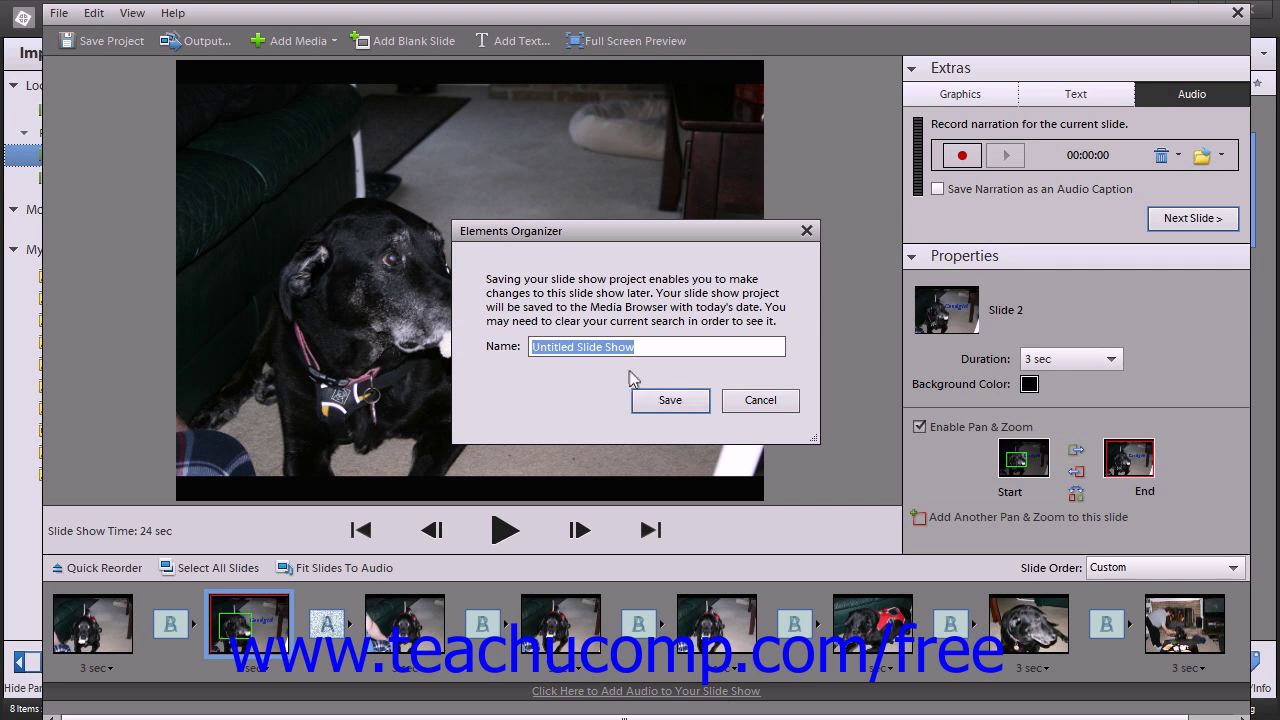
pyautogui.write('Amanda')
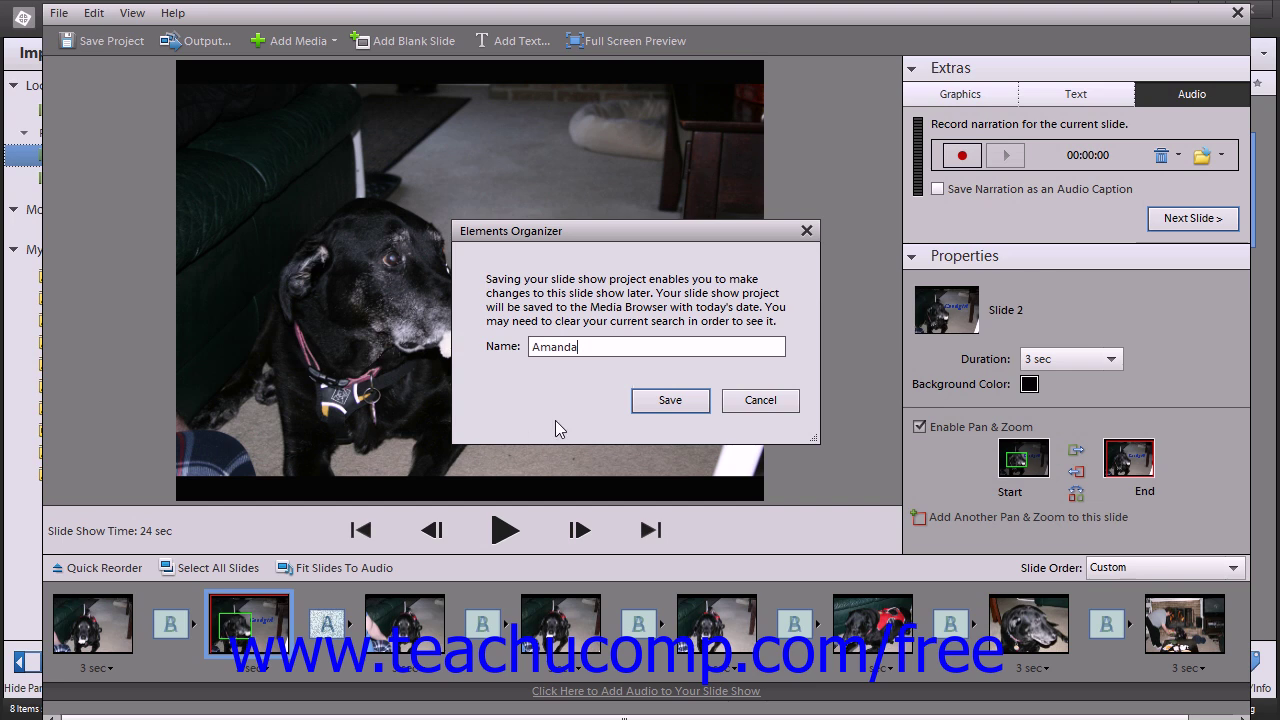
pyautogui.click(654, 397)
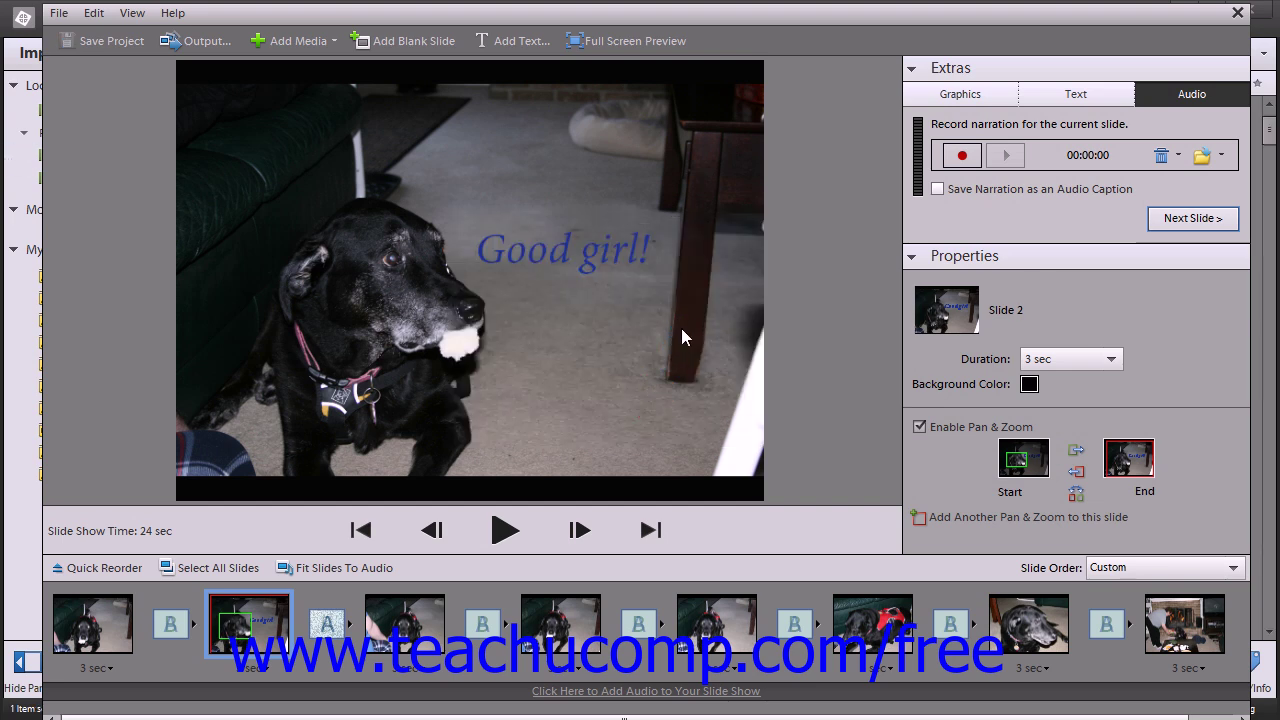